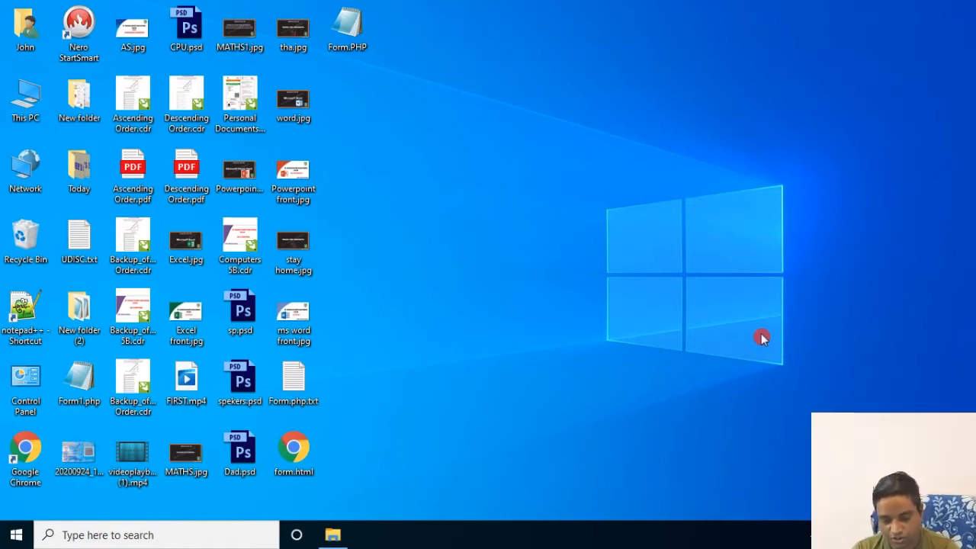
- Launch Excel and create a new blank workbook
left_click(106, 535)
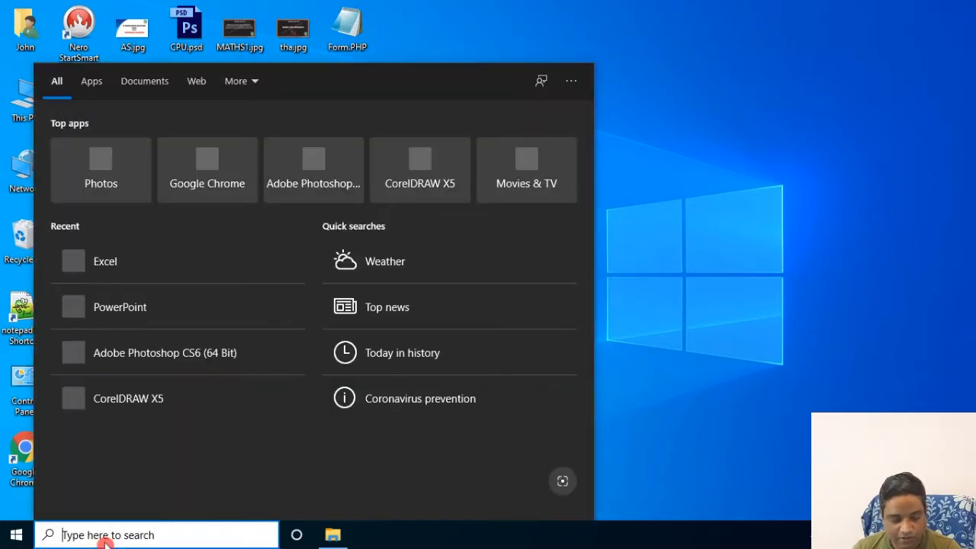
left_click(144, 276)
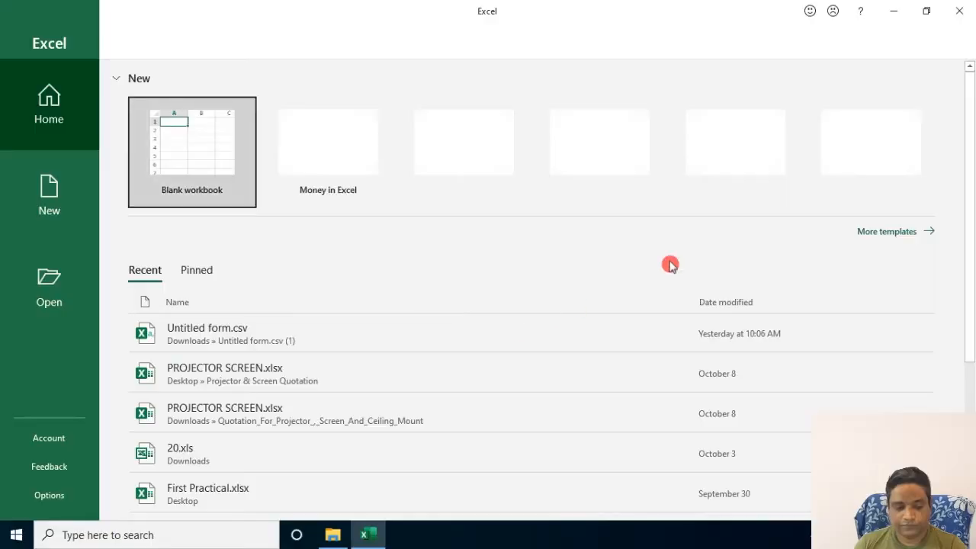
left_click(197, 128)
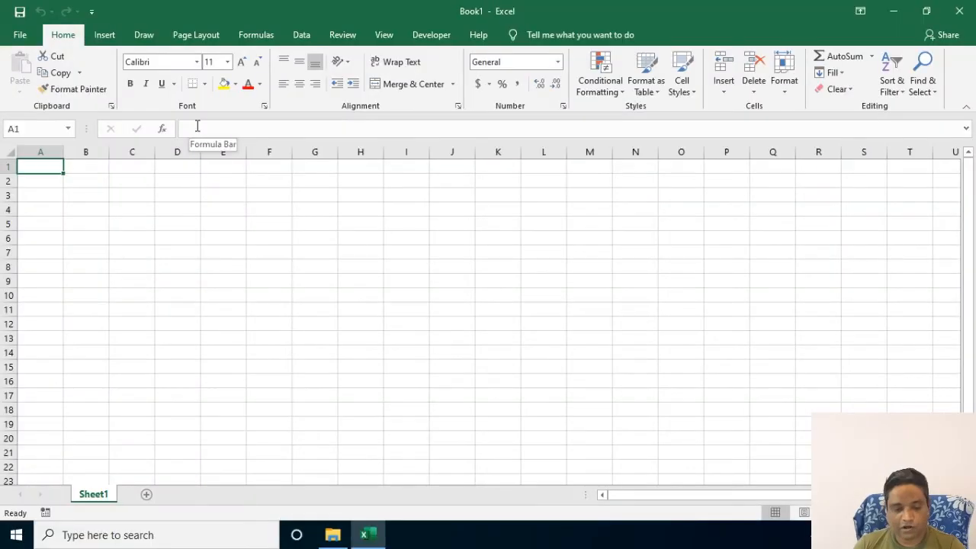
left_click(546, 237)
left_click(414, 276)
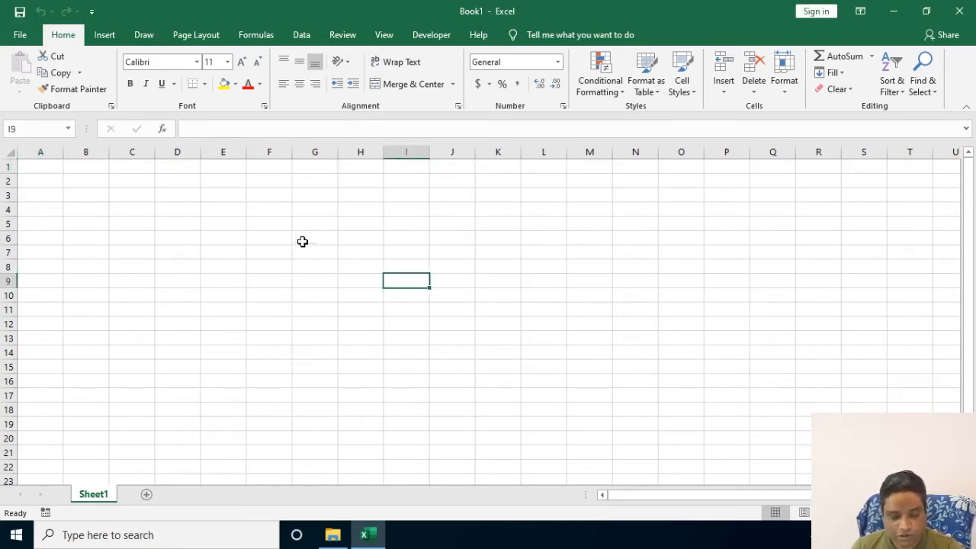
- Apply All Borders to the cell range E6:P18 to form the table grid
mouse_move(230, 241)
left_mouse_down()
mouse_move(658, 358)
mouse_move(734, 416)
left_mouse_up()
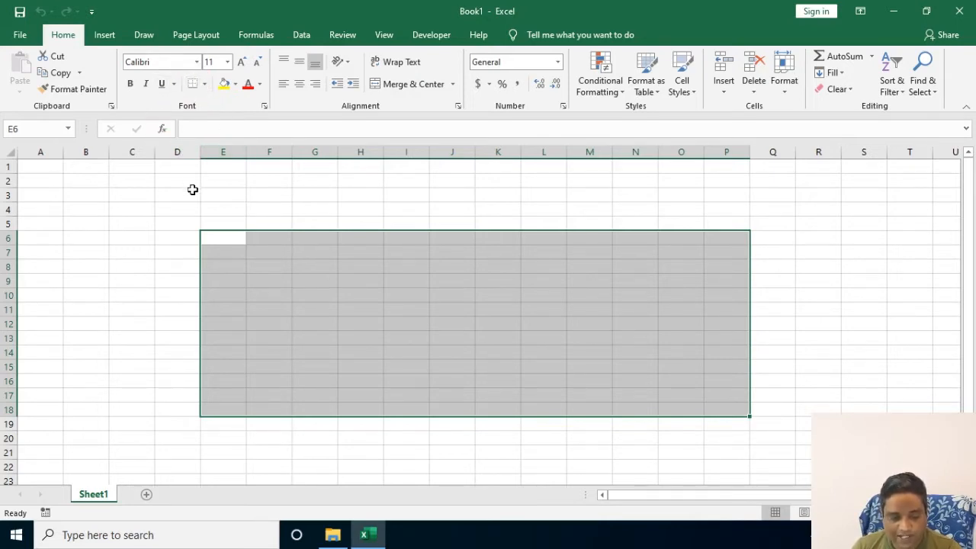
left_click(205, 90)
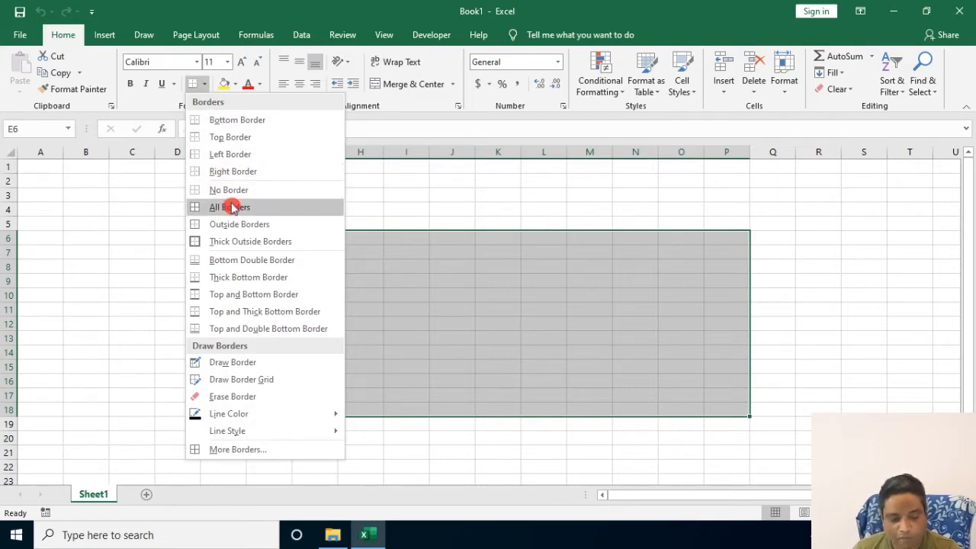
left_click(233, 207)
left_click(824, 285)
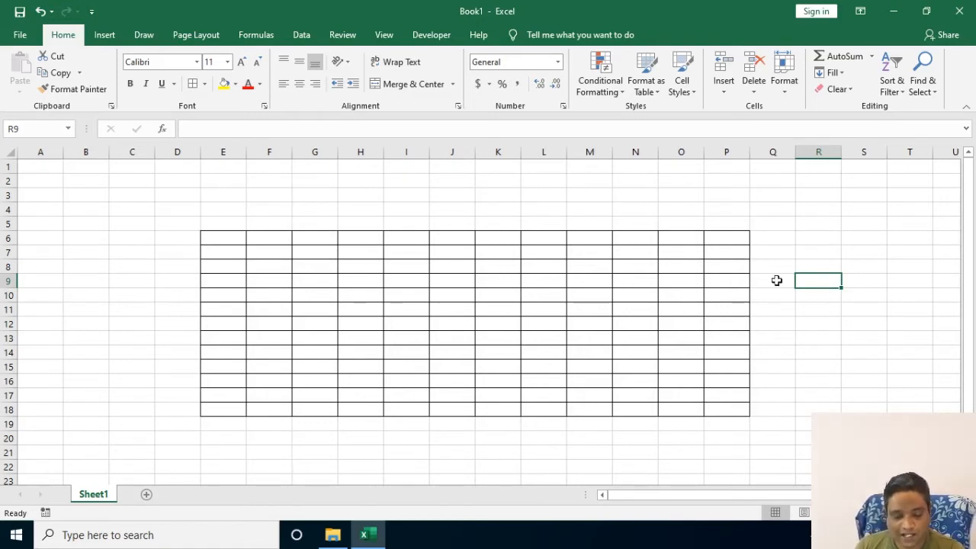
- Add Thick Outside Borders around the whole table, range E6:P18
left_click(207, 231)
left_click_drag(207, 231, 733, 410)
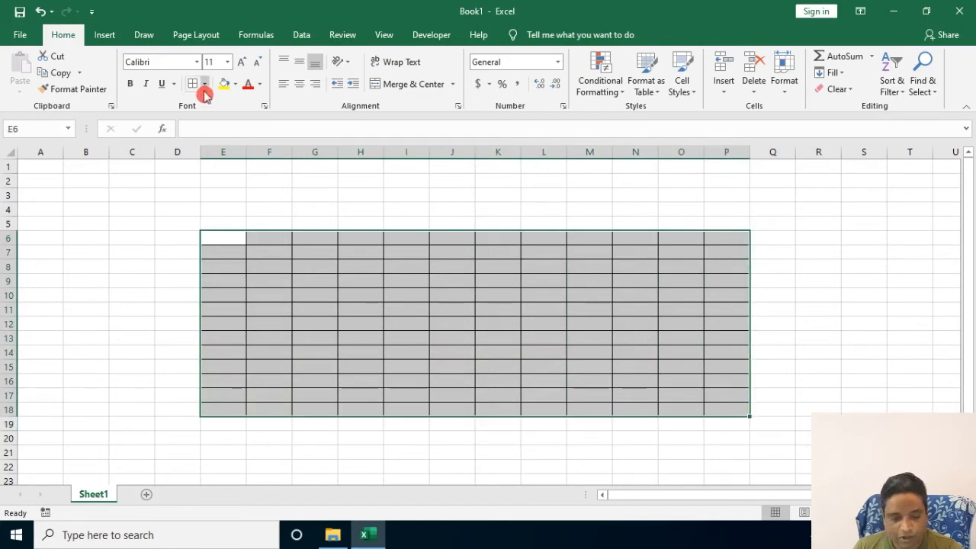
left_click(204, 87)
left_click(232, 241)
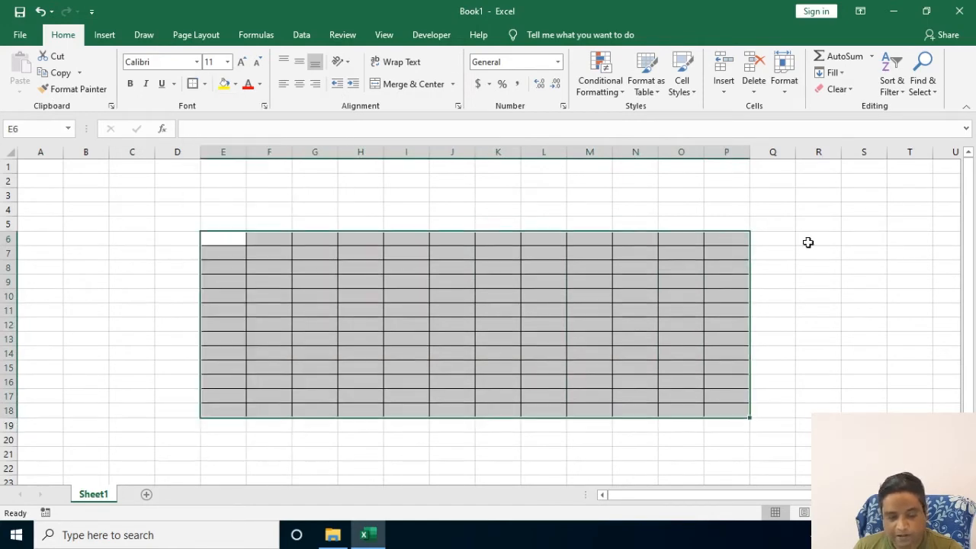
left_click(830, 245)
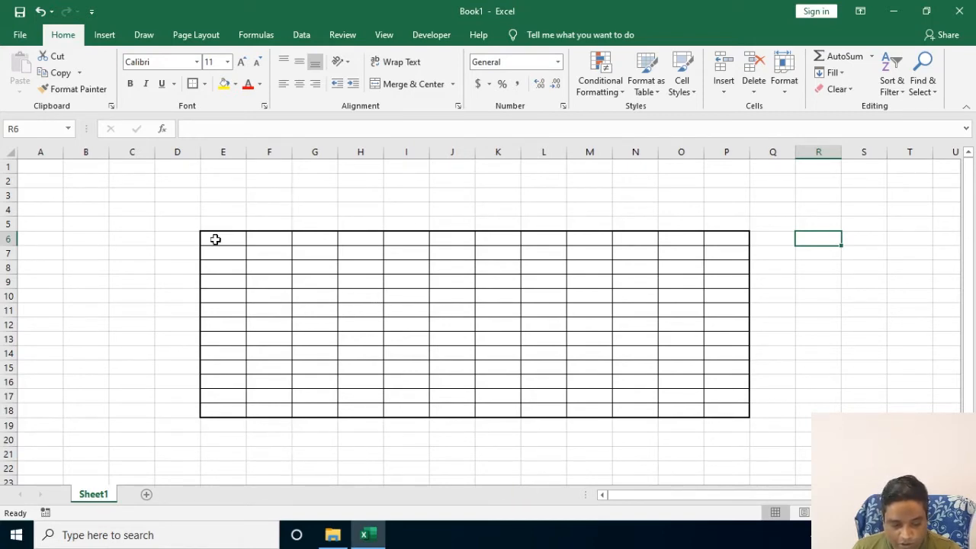
- Add Thick Outside Borders around the table's first row, E6:P6
left_click_drag(221, 234, 726, 238)
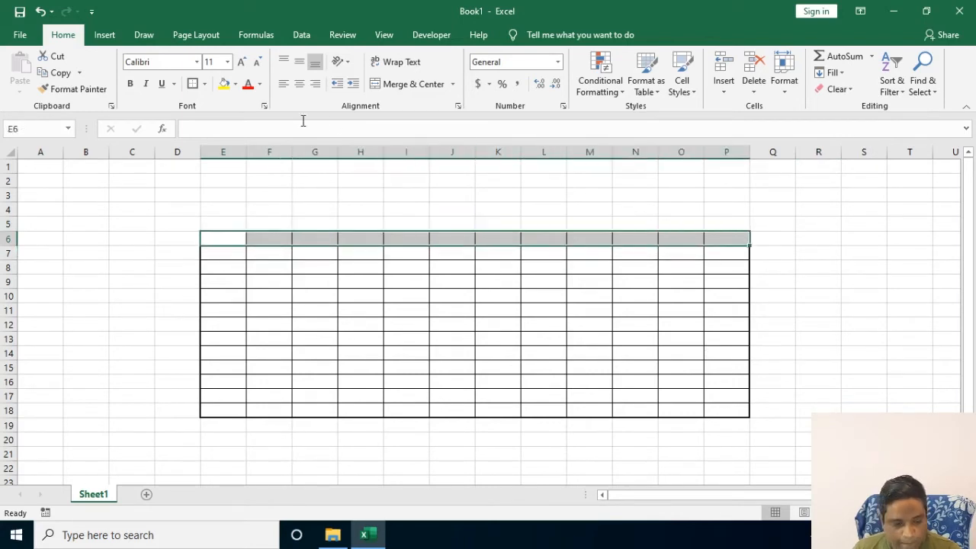
left_click(204, 84)
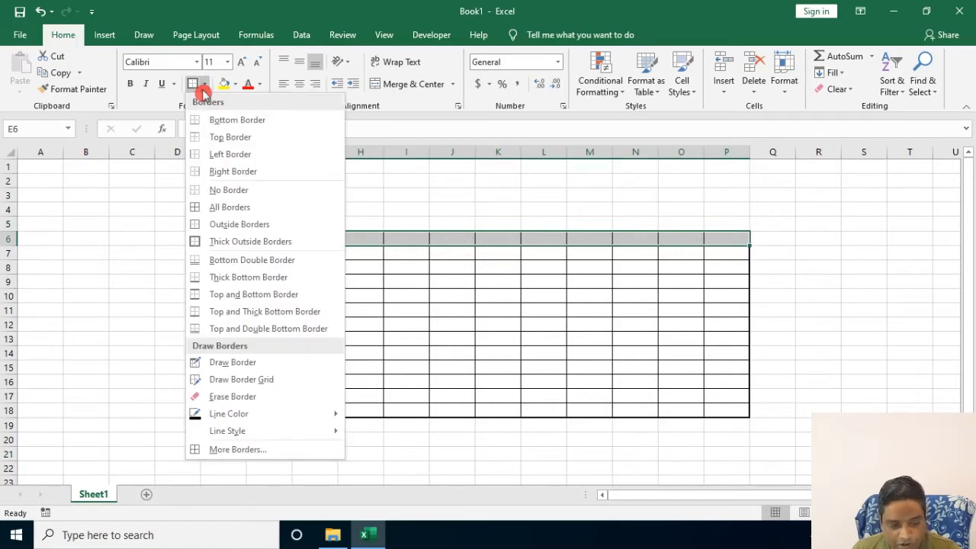
left_click(225, 241)
left_click(800, 231)
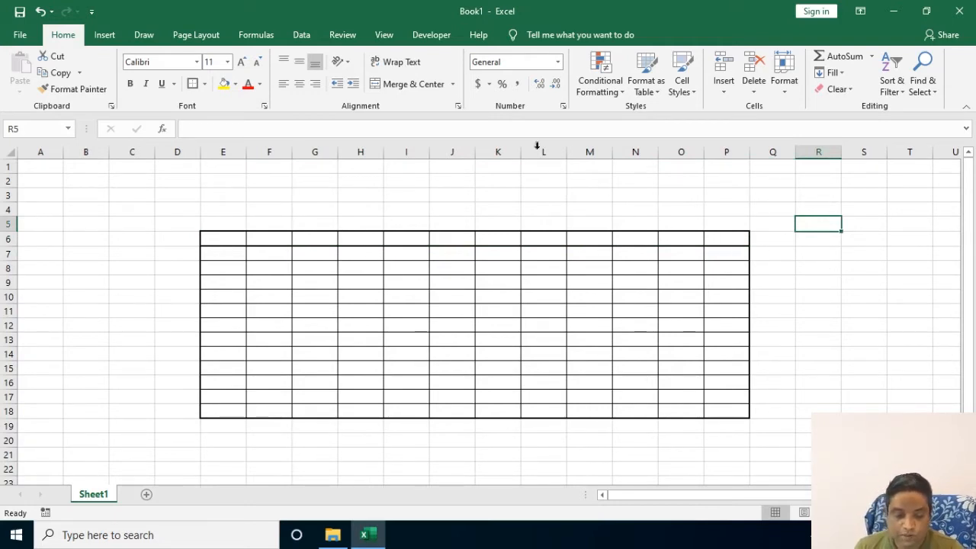
- Merge and center the cells of the table's first row, E6:P6, into one heading cell
left_click(413, 90)
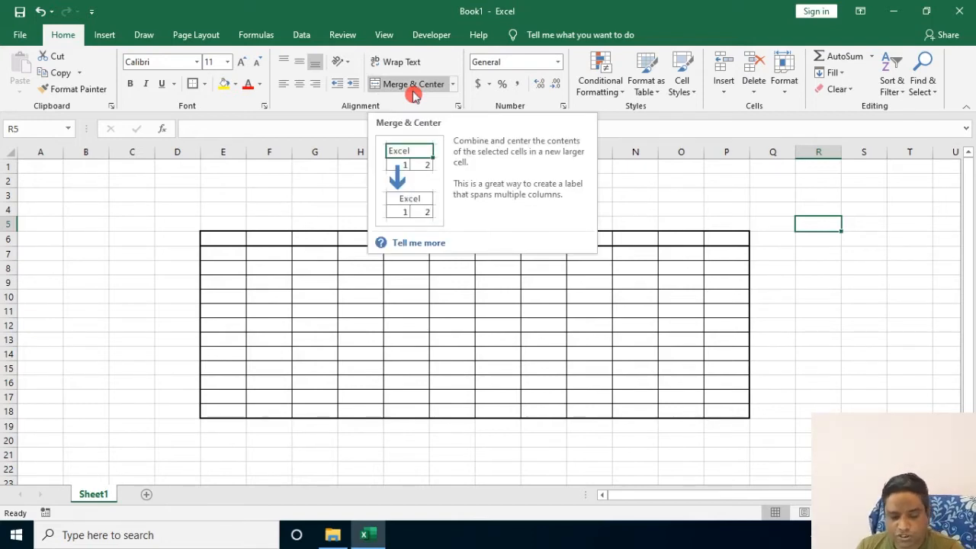
left_click_drag(215, 237, 717, 235)
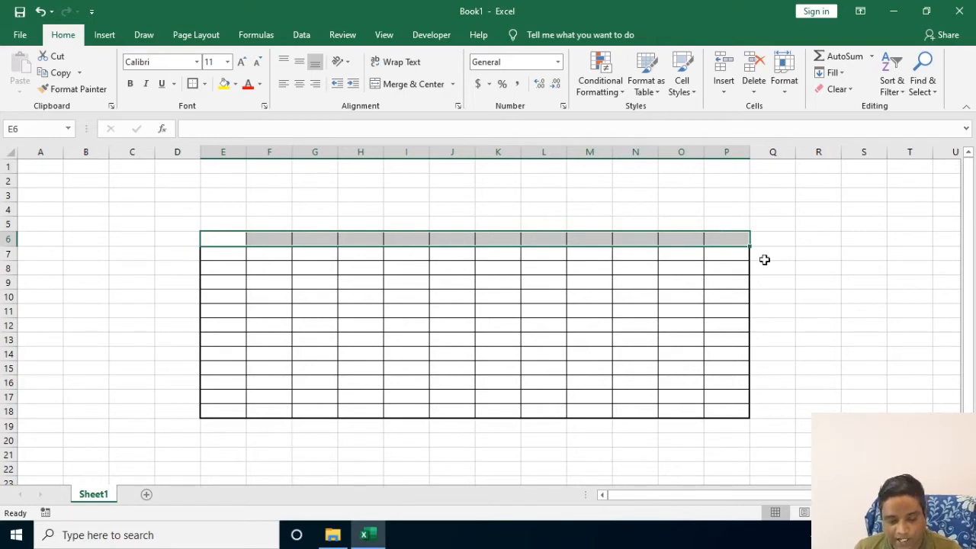
left_click_drag(762, 259, 796, 258)
left_click_drag(223, 239, 708, 237)
left_click(409, 85)
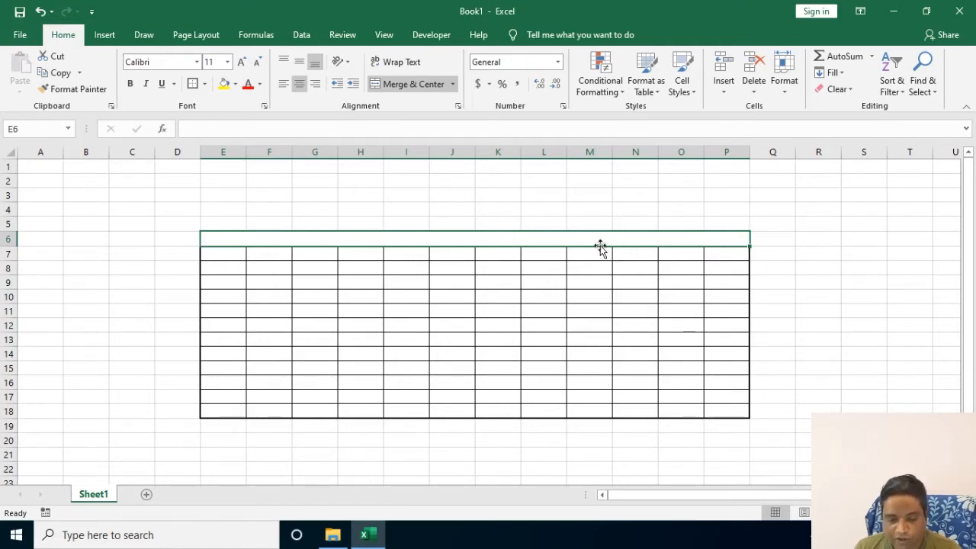
- Enter the heading "SFX SCHOOL SIOLIM GOA" in the merged first row of the table
double_click(520, 238)
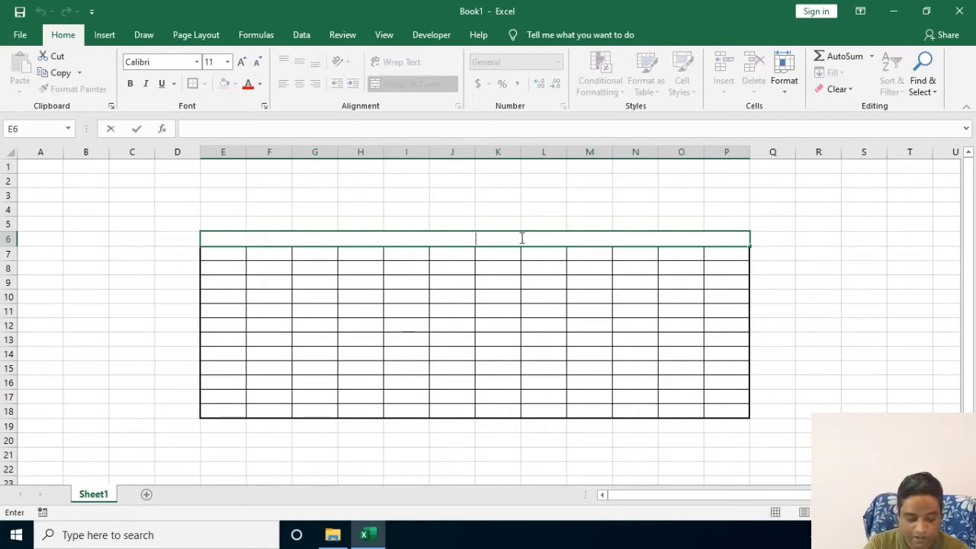
type("SFX ")
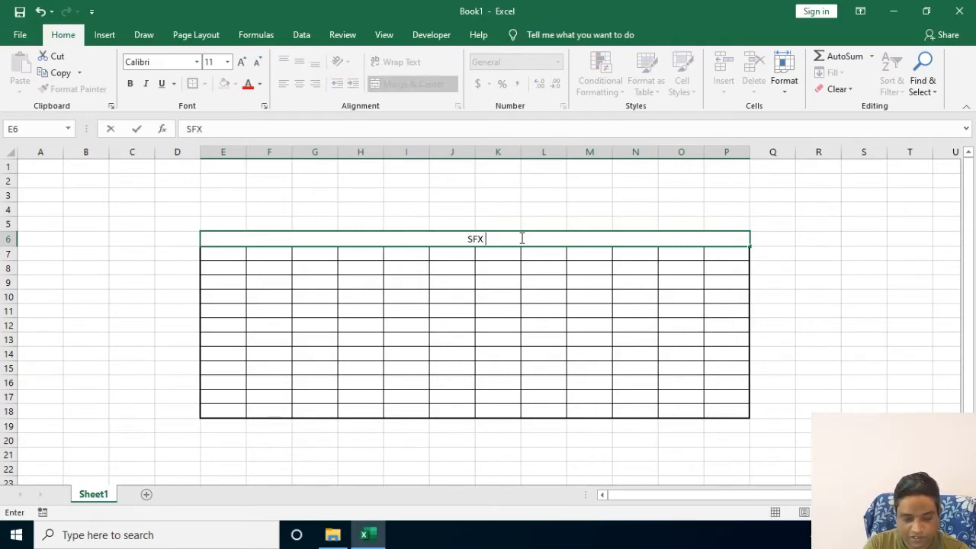
type("S")
type("C")
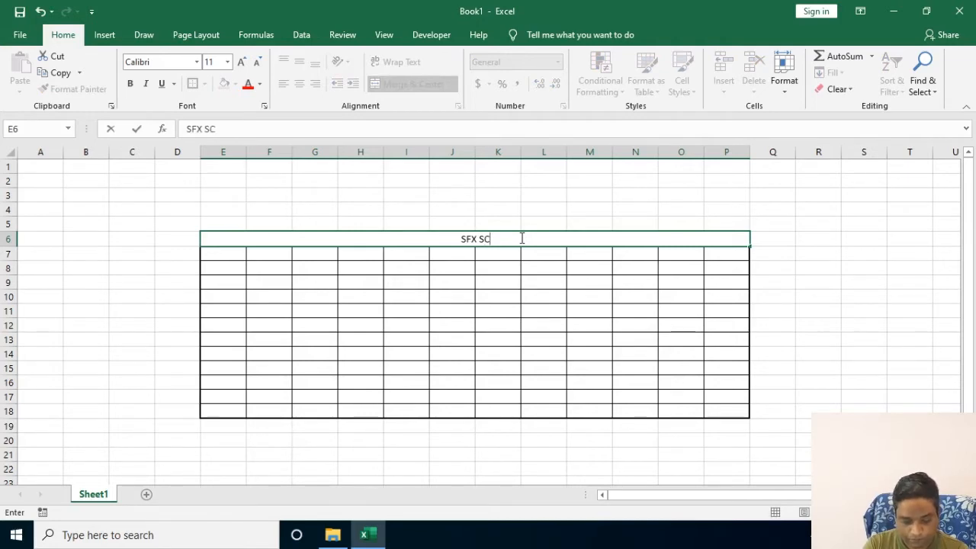
type("HOOL S")
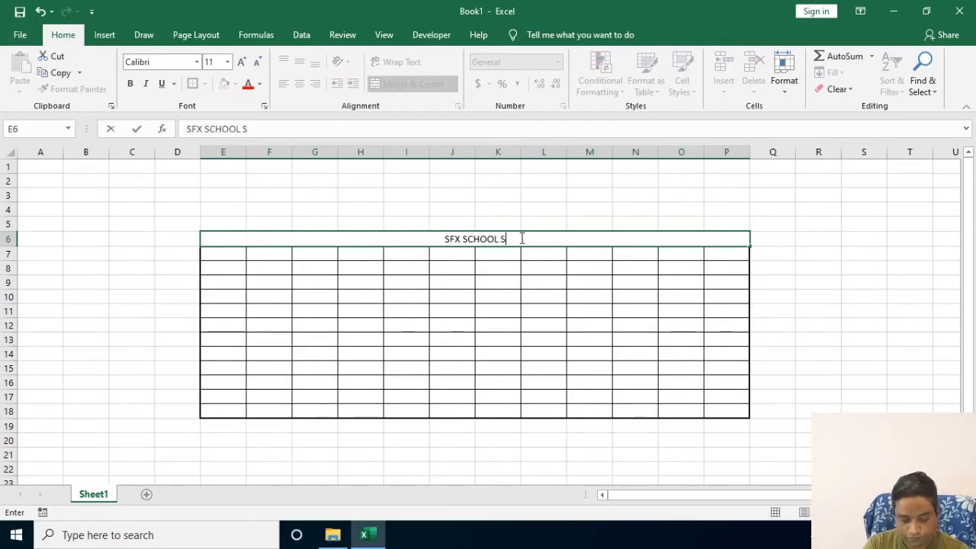
type("IOLIM")
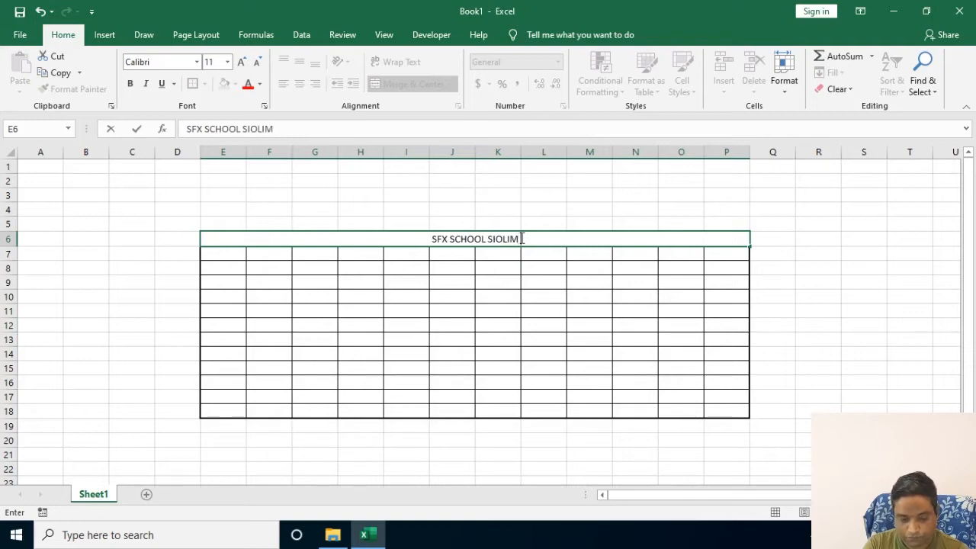
type(" GOA")
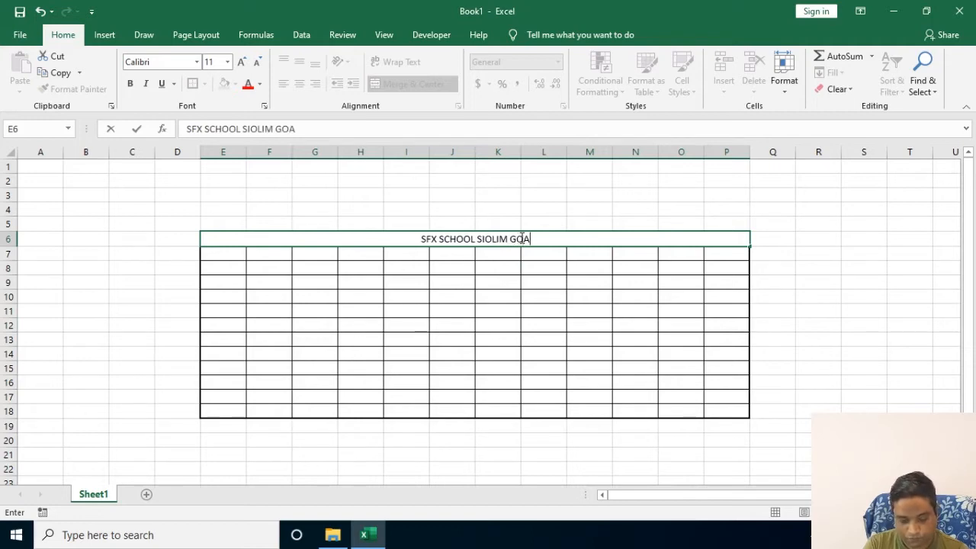
left_click(804, 281)
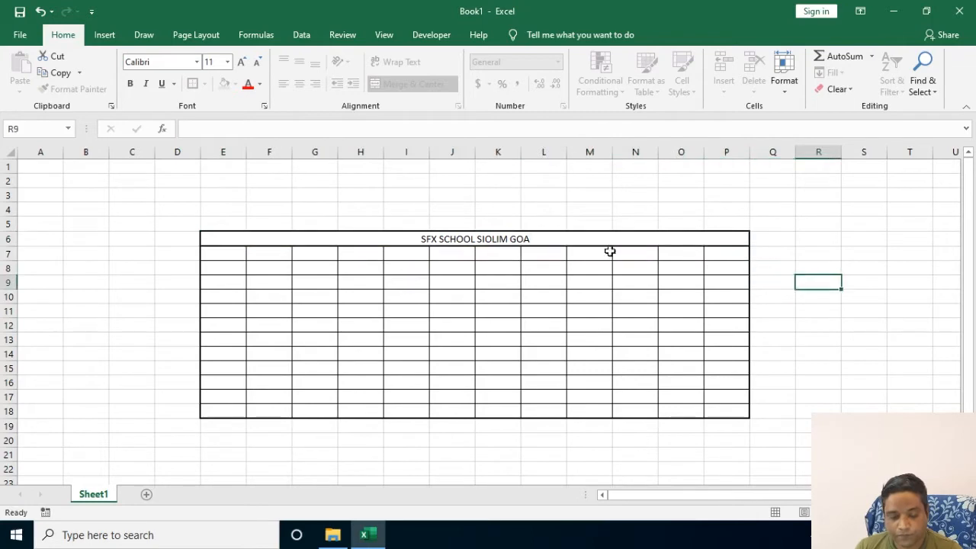
- Format the heading text in row 6 as bold, in the Adobe Gothic Std B font, with red font color
left_click(418, 237)
double_click(418, 237)
left_click_drag(420, 239, 538, 229)
left_click(130, 83)
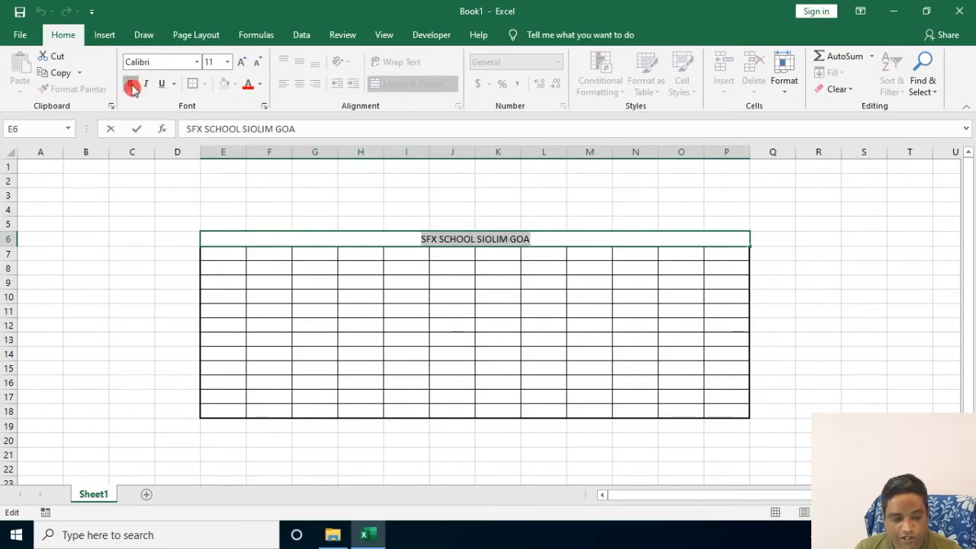
left_click(196, 62)
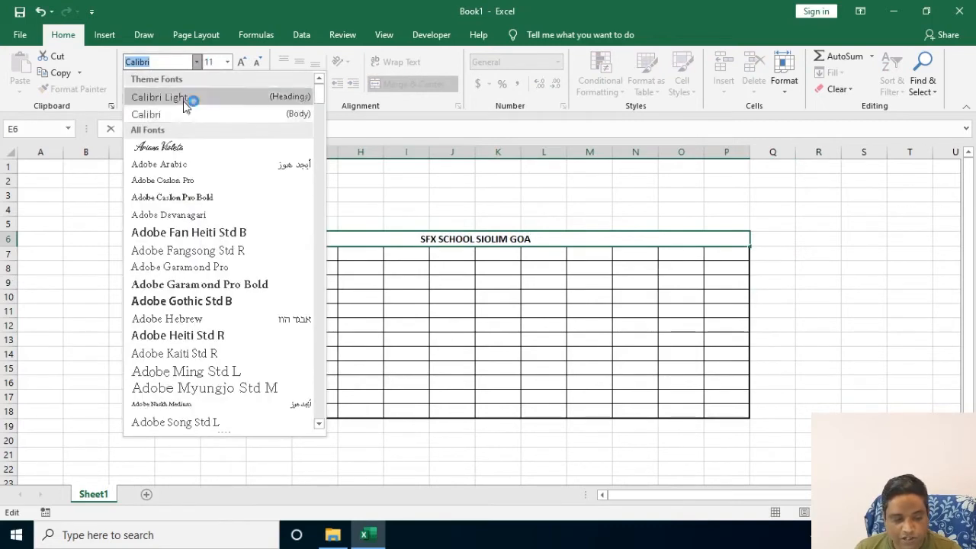
left_click(181, 298)
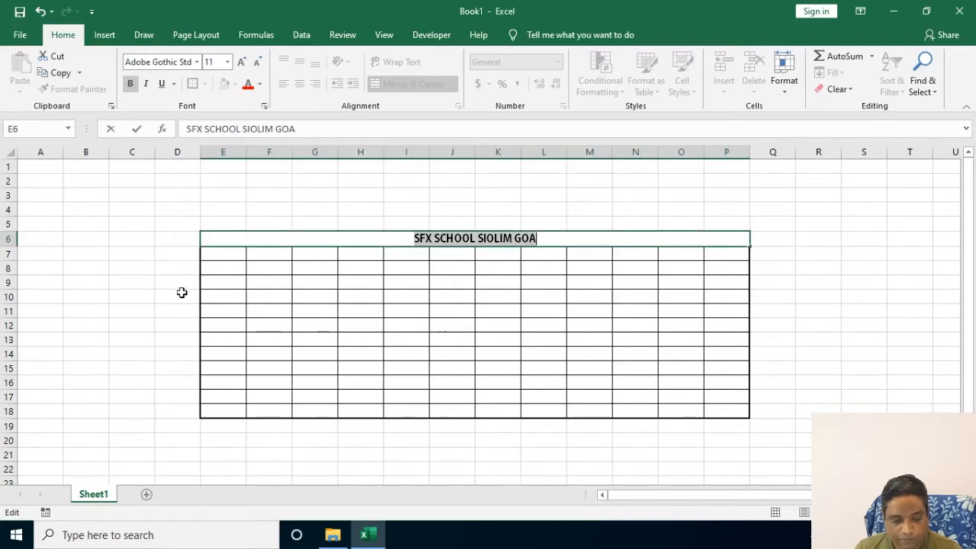
left_click(249, 86)
left_click(873, 270)
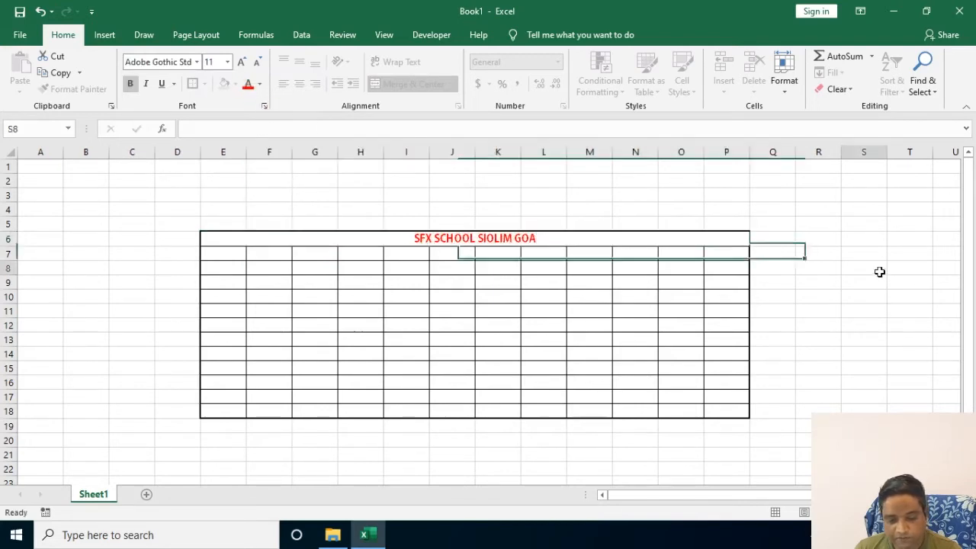
left_click(262, 89)
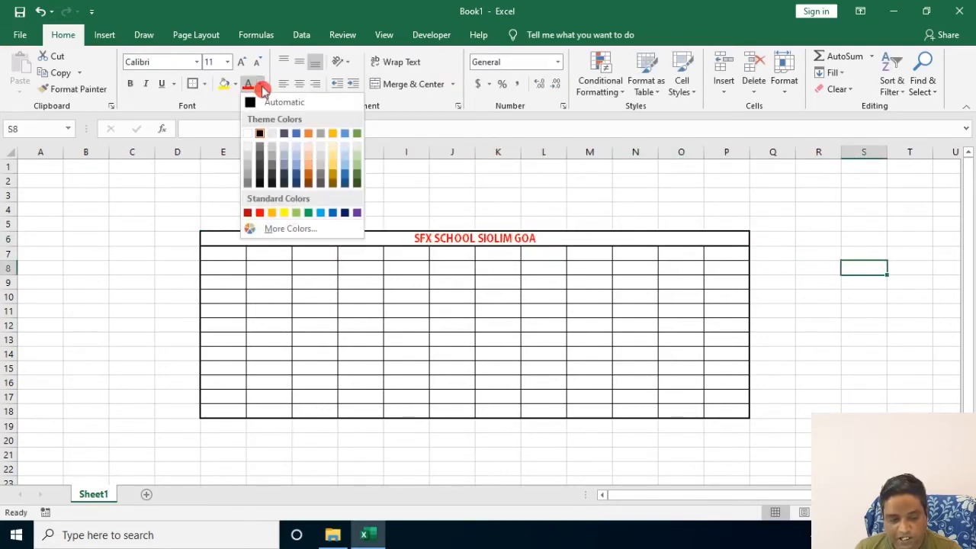
left_click(638, 183)
left_click(812, 220)
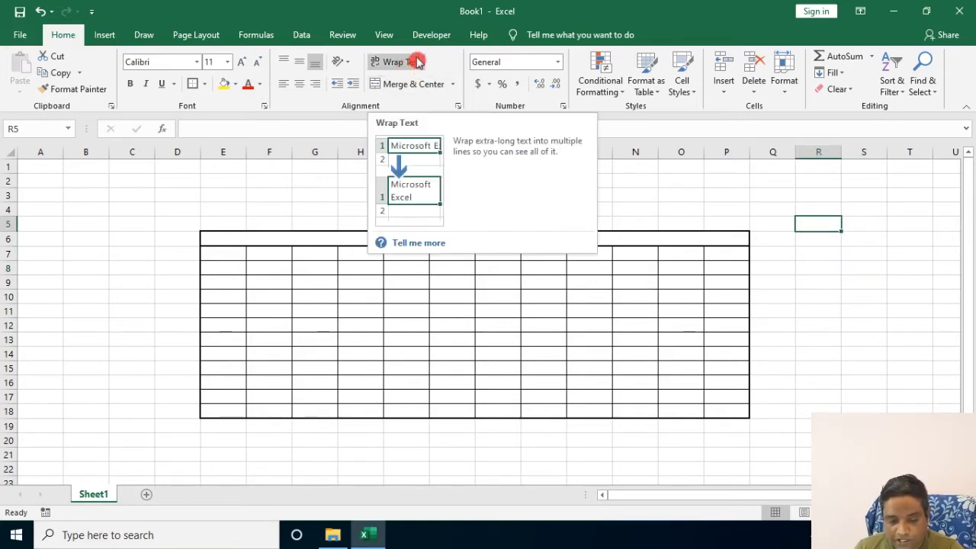
left_click(876, 295)
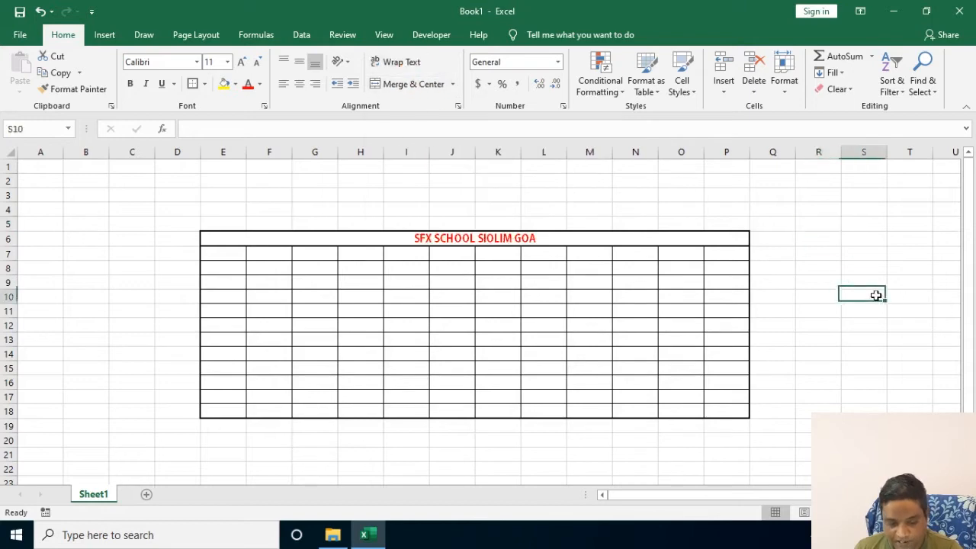
- Merge and center cells E7 and E8 below the heading at the start of the table
left_click(225, 253)
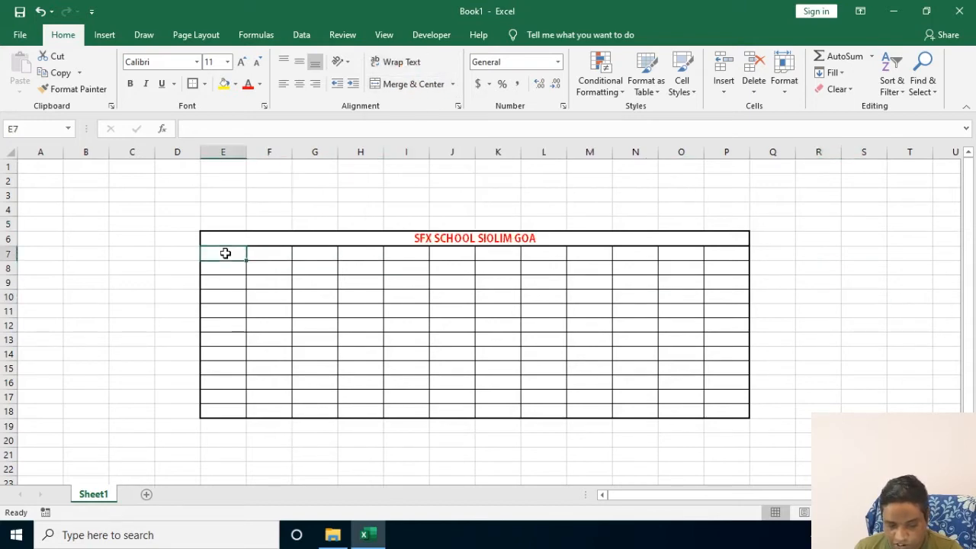
left_click_drag(224, 253, 228, 265)
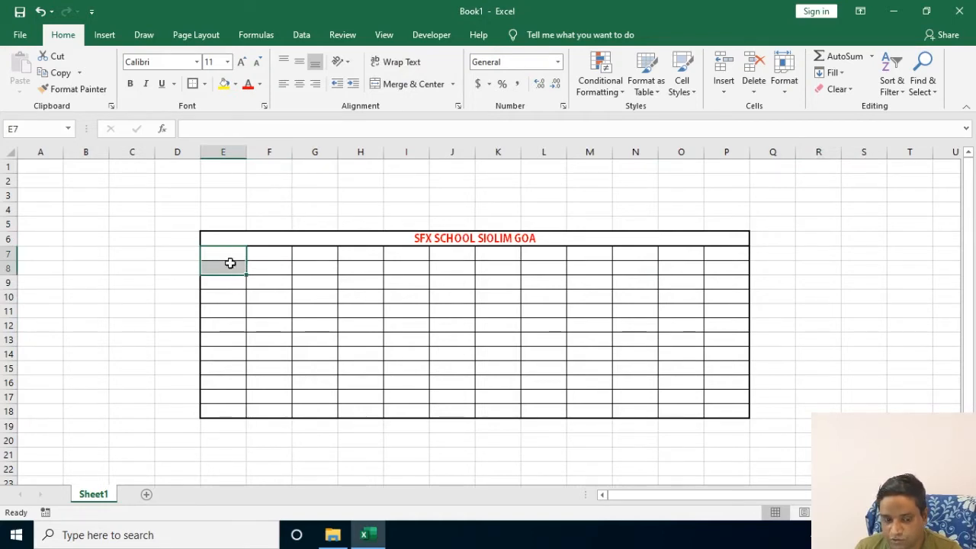
left_click(228, 255)
left_click_drag(219, 252, 219, 268)
left_click(401, 91)
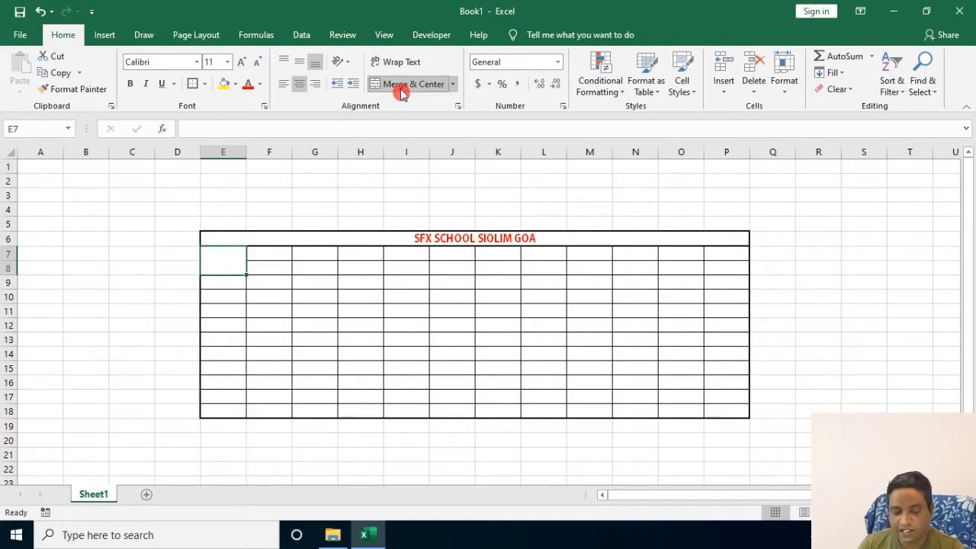
- Enter the label "Class 9 ABC" in the merged cell E7:E8
double_click(231, 258)
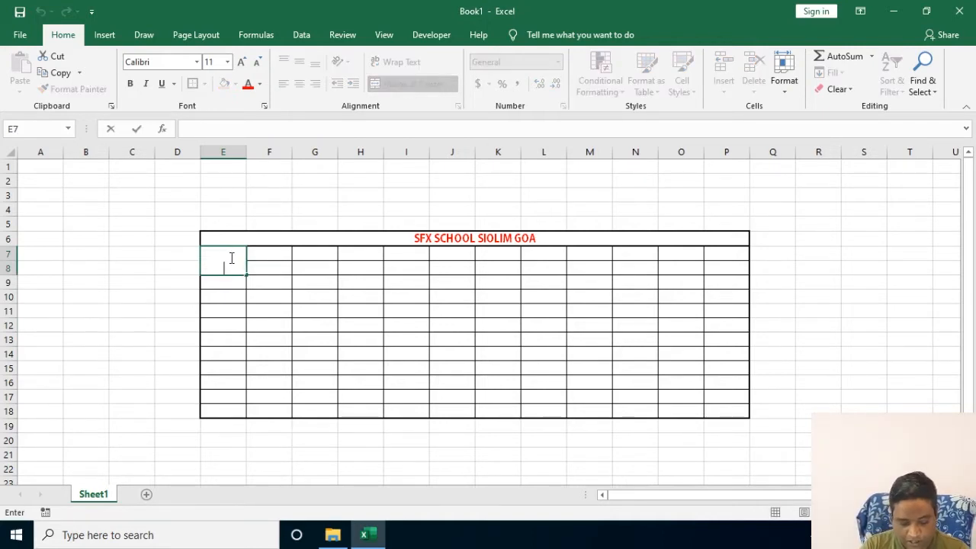
type("C")
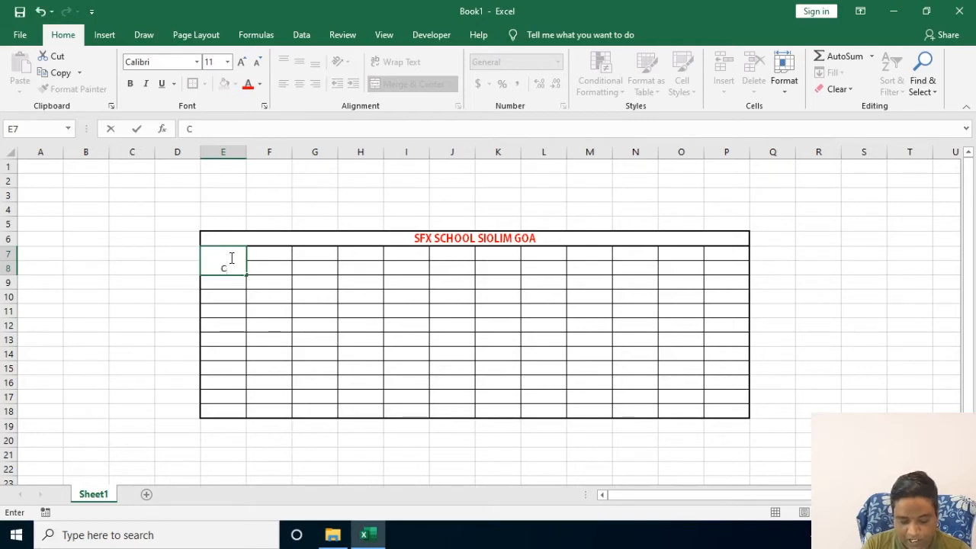
type("lass")
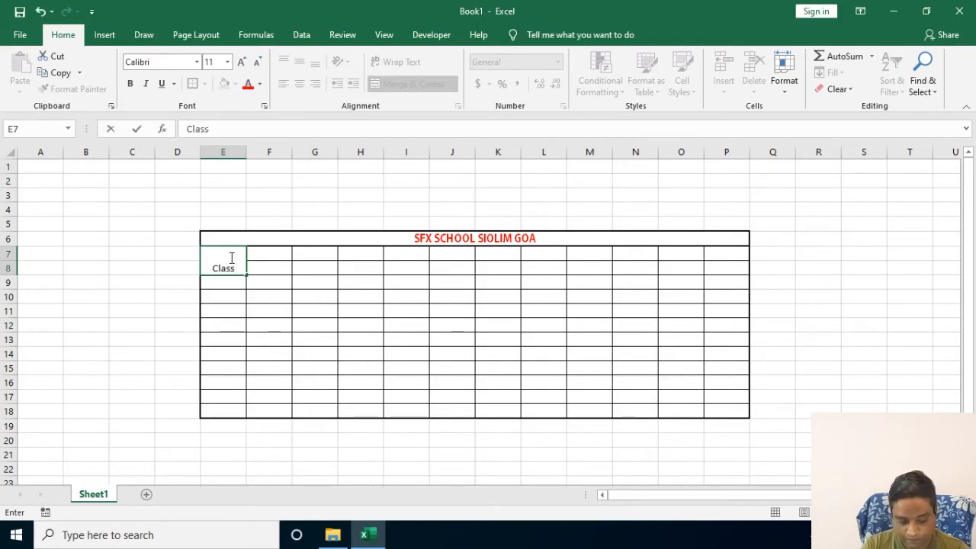
type(" 9")
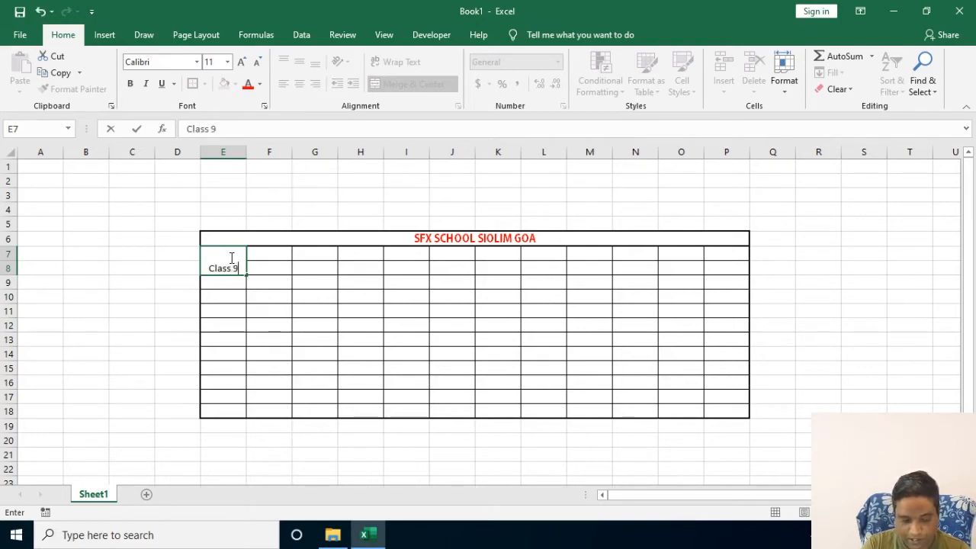
type(" A")
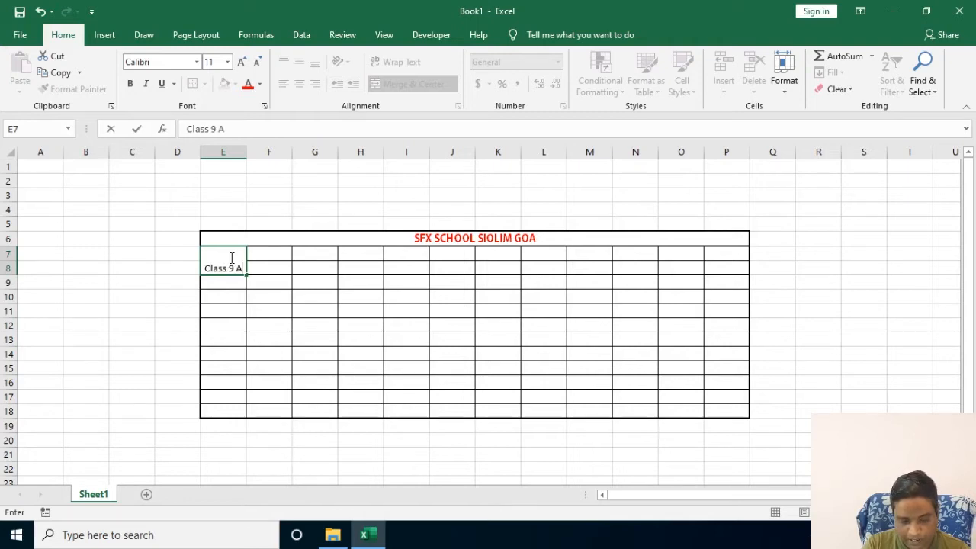
type("BC")
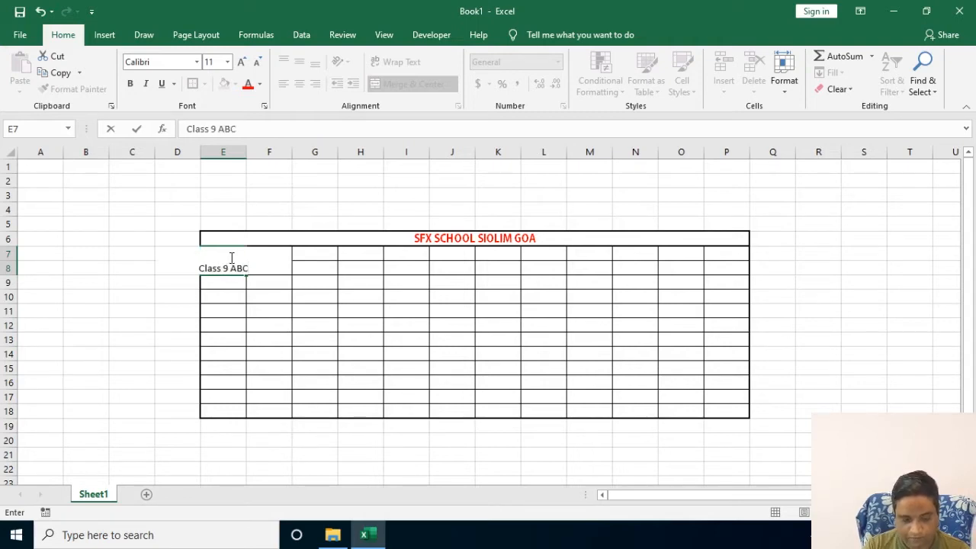
left_click(424, 284)
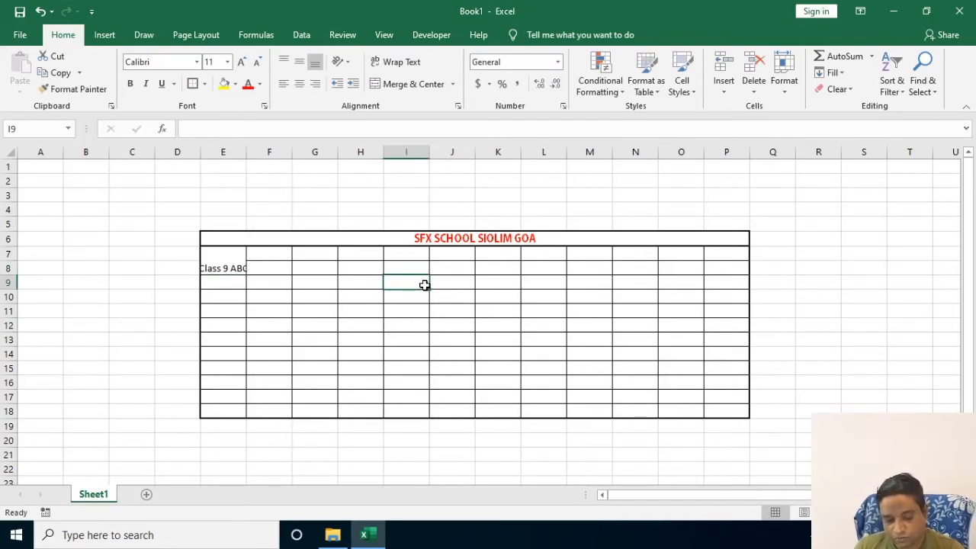
- Extend the label in merged cell E7:E8 so that it reads "Class 9 ABC & 7A"
left_click(240, 265)
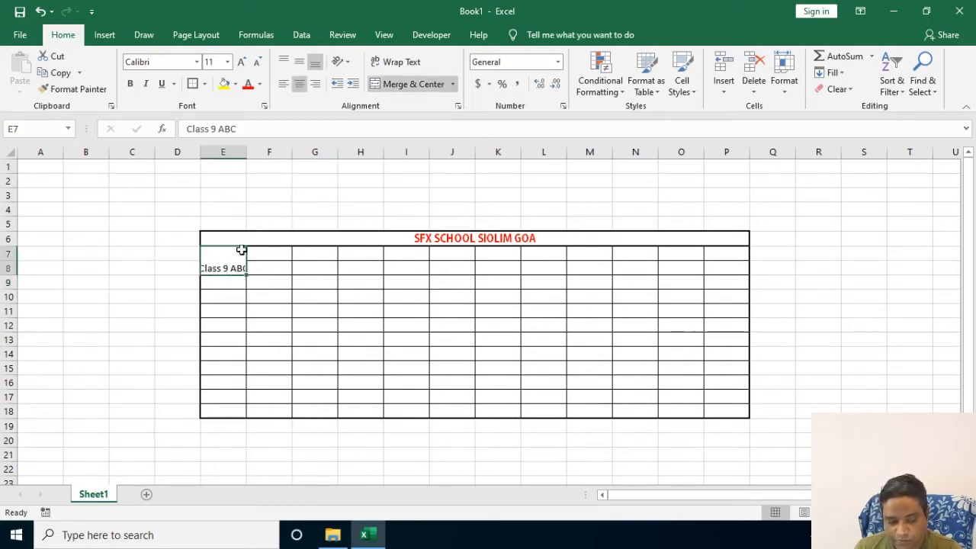
left_click(247, 129)
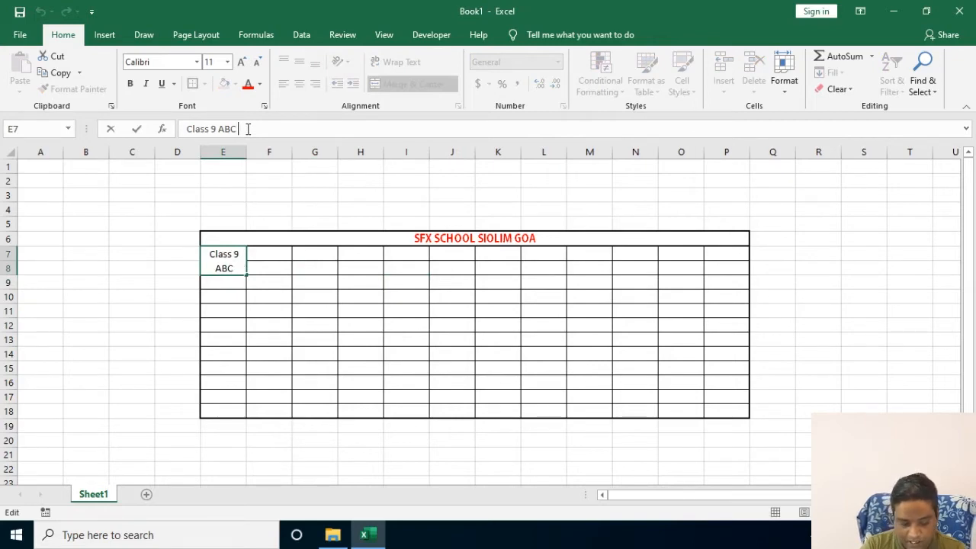
type("&")
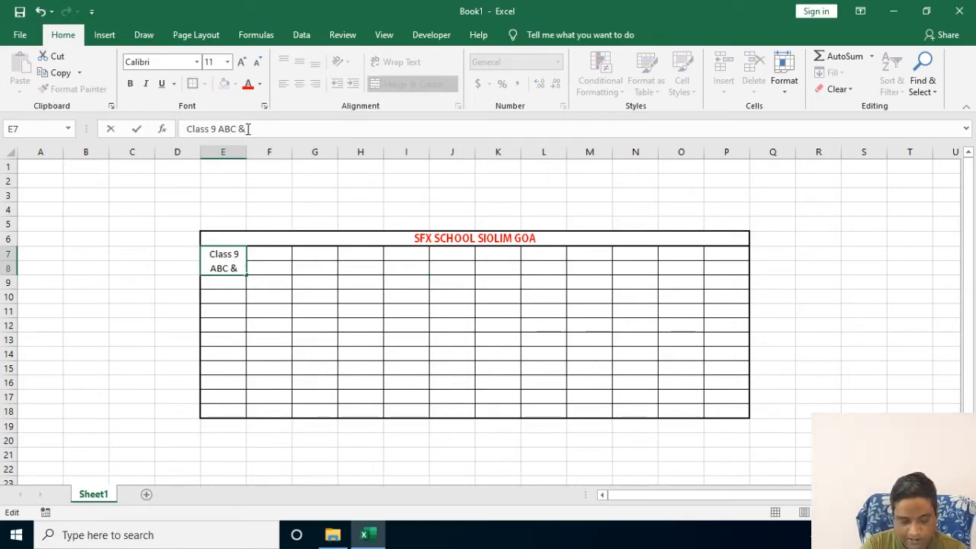
type(" &A")
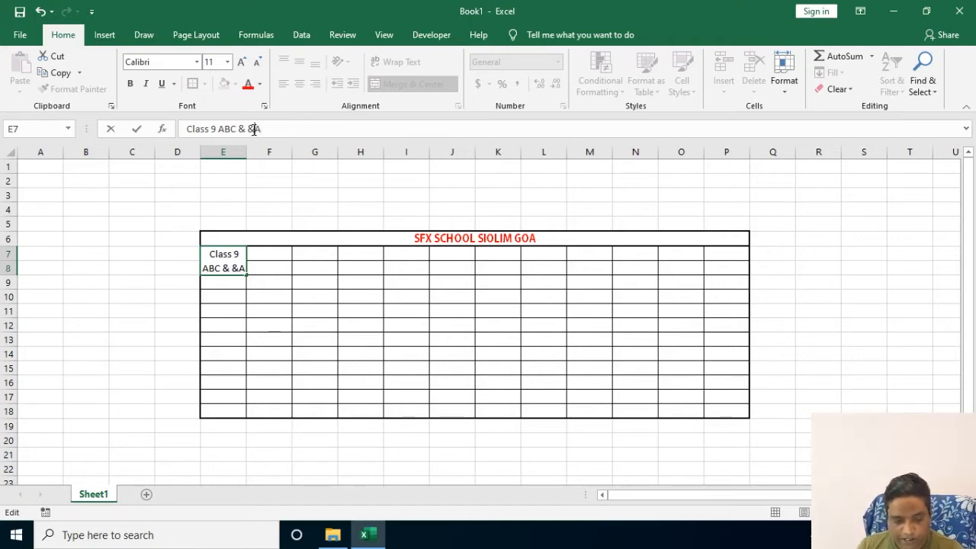
left_click(254, 129)
key("BackSpace")
type("7")
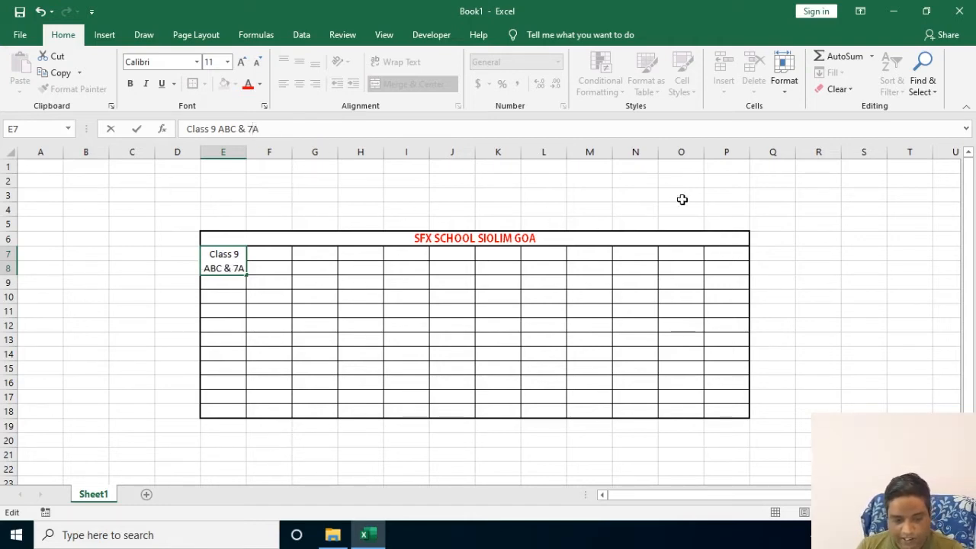
left_click(737, 221)
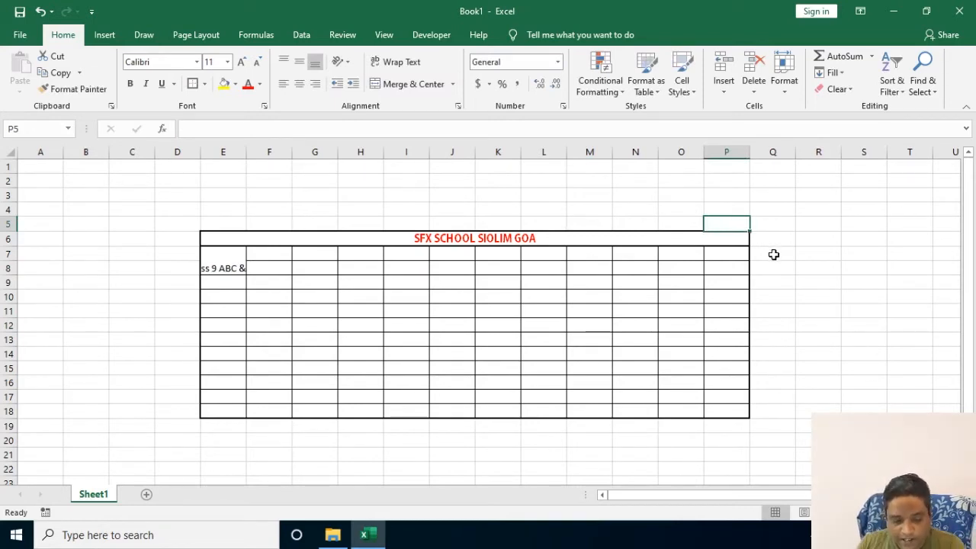
- Wrap the text of the class label in merged cell E7:E8
left_click(233, 265)
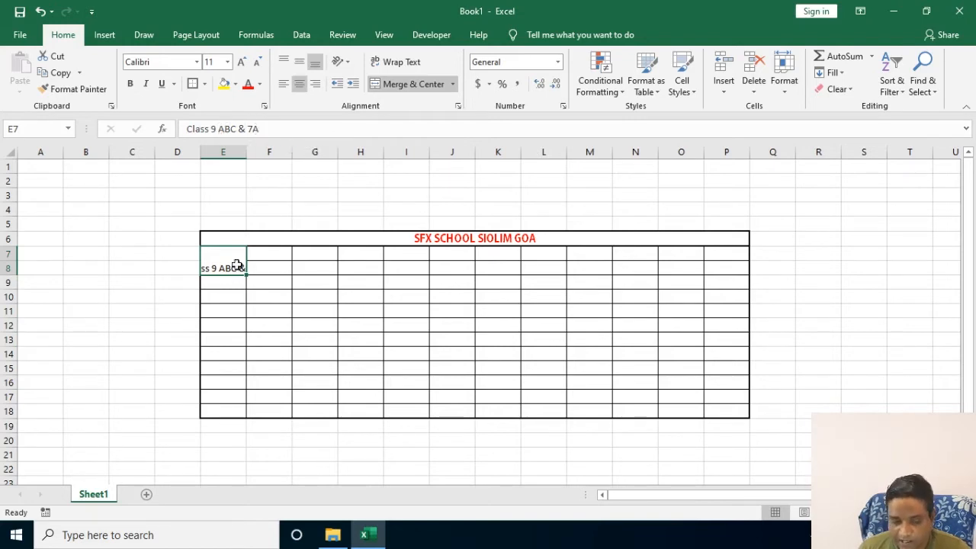
left_click(263, 268)
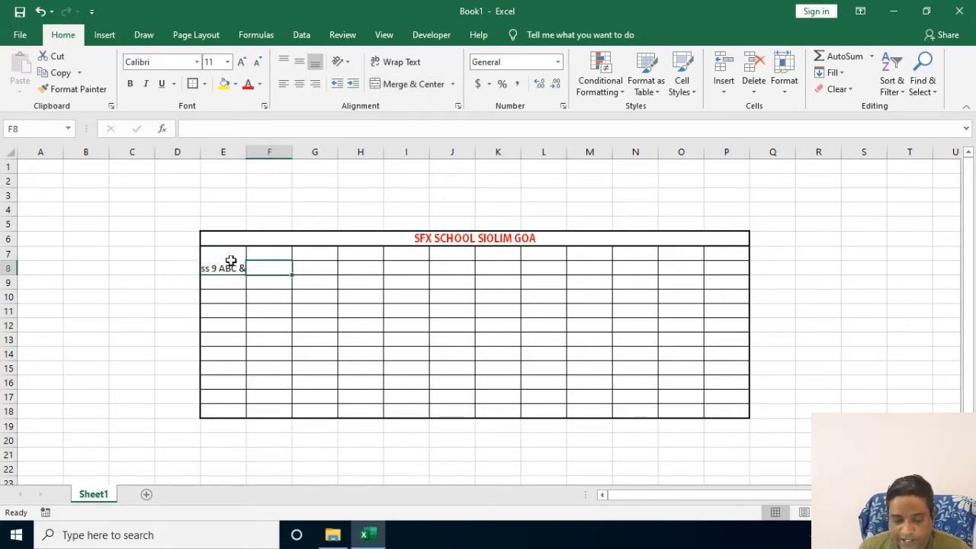
left_click(223, 263)
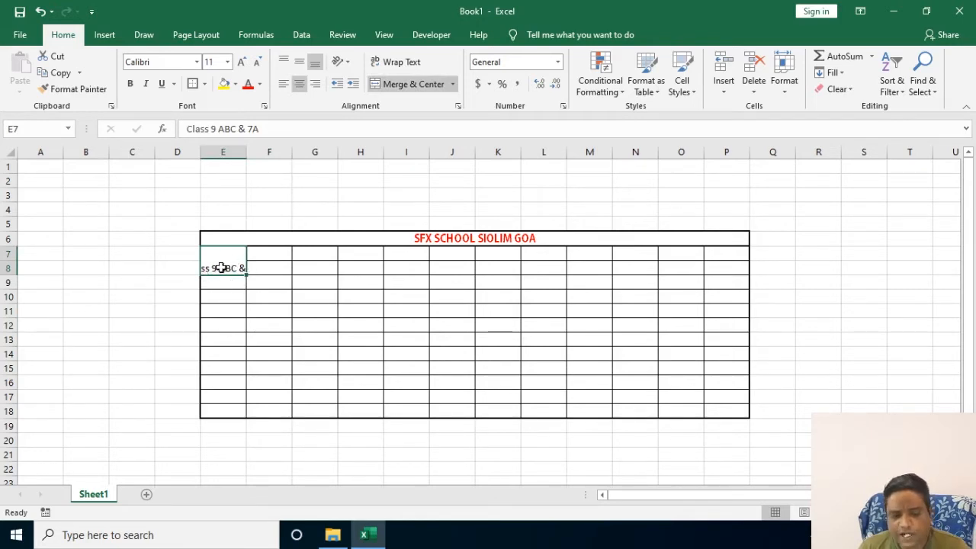
left_click(409, 64)
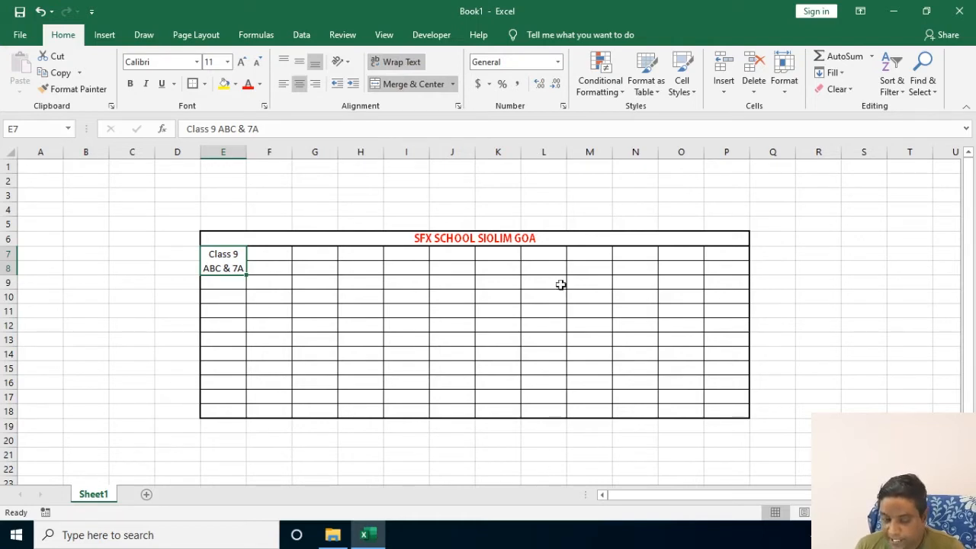
- Set the font color of the whole class label in merged cell E7:E8 to the standard blue
double_click(209, 256)
left_click_drag(210, 256, 253, 269)
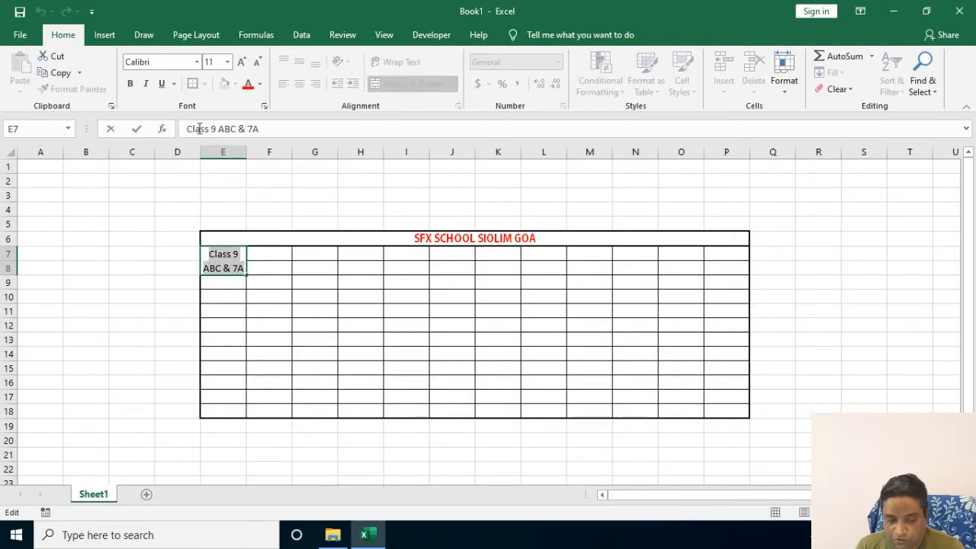
left_click(260, 87)
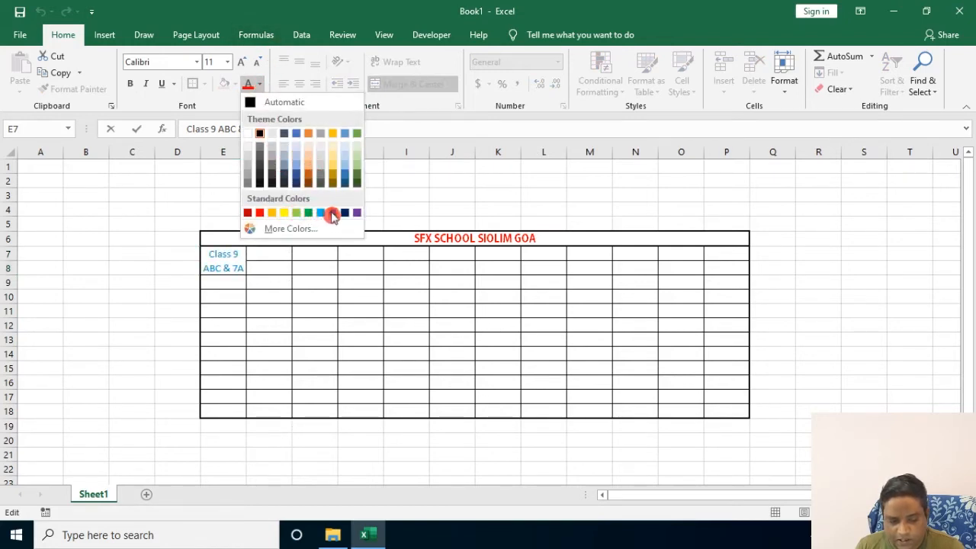
left_click(327, 214)
left_click(815, 223)
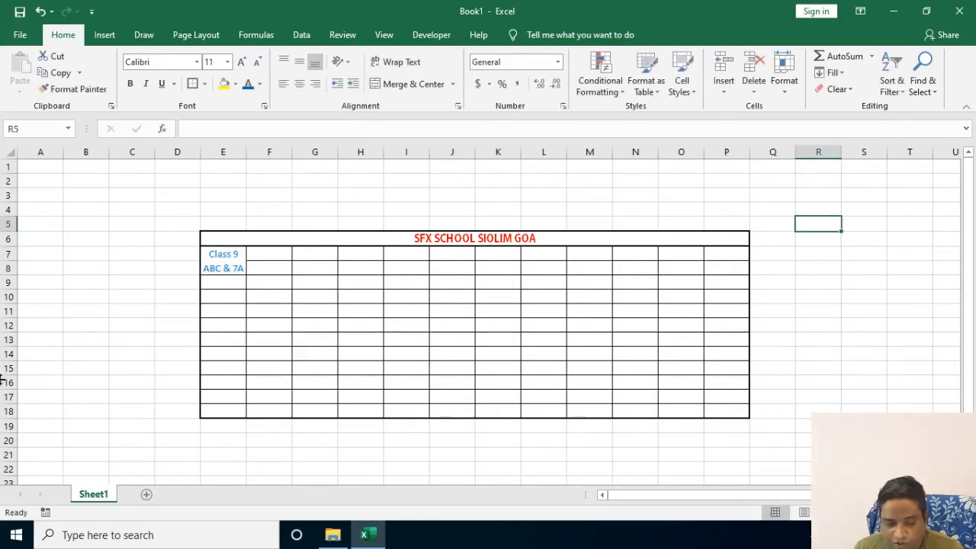
- Fill the merged heading row E6:P6 with the standard orange color
left_click(294, 237)
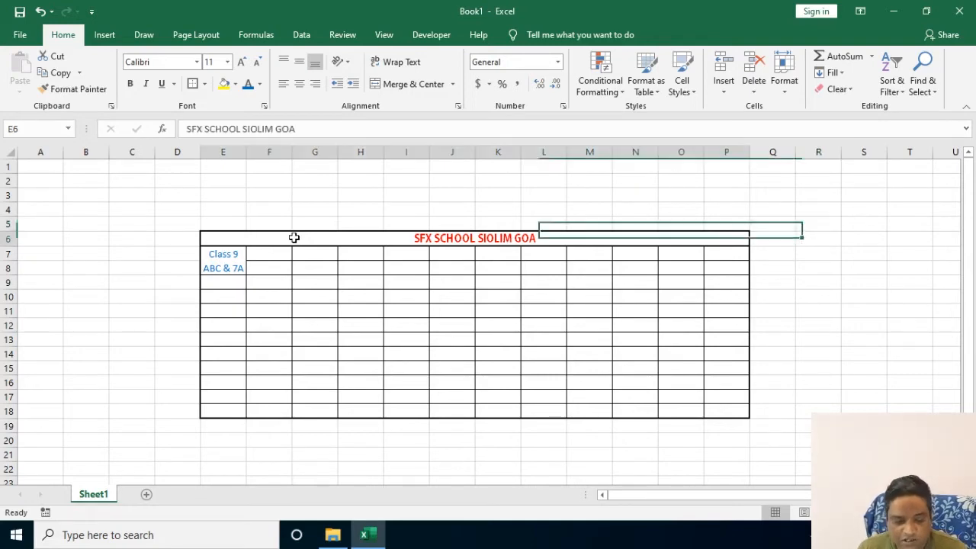
left_click(235, 85)
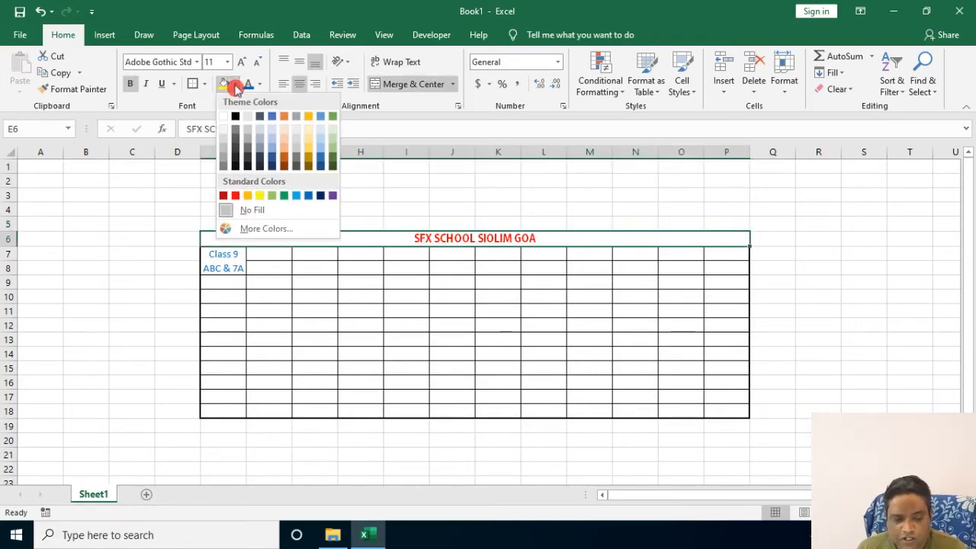
left_click(247, 195)
left_click(954, 222)
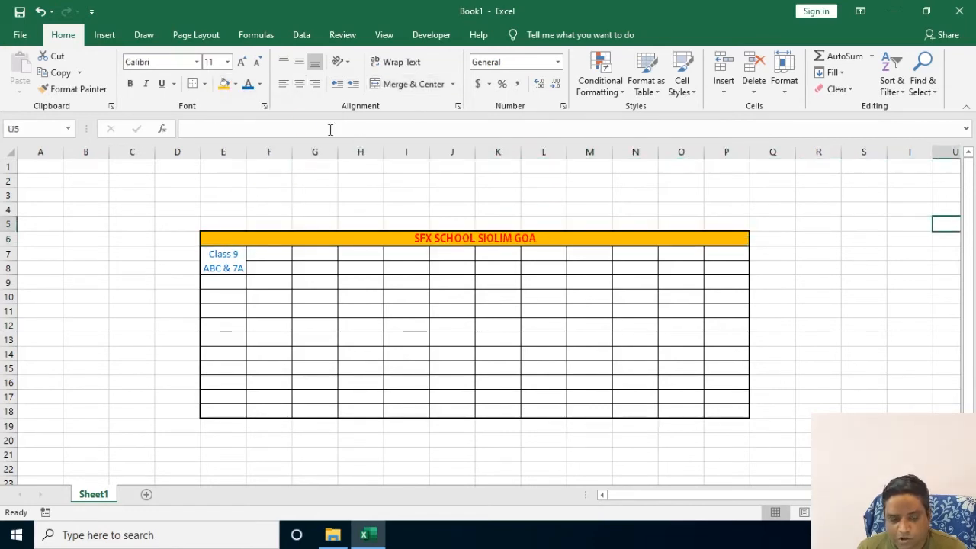
left_click(234, 85)
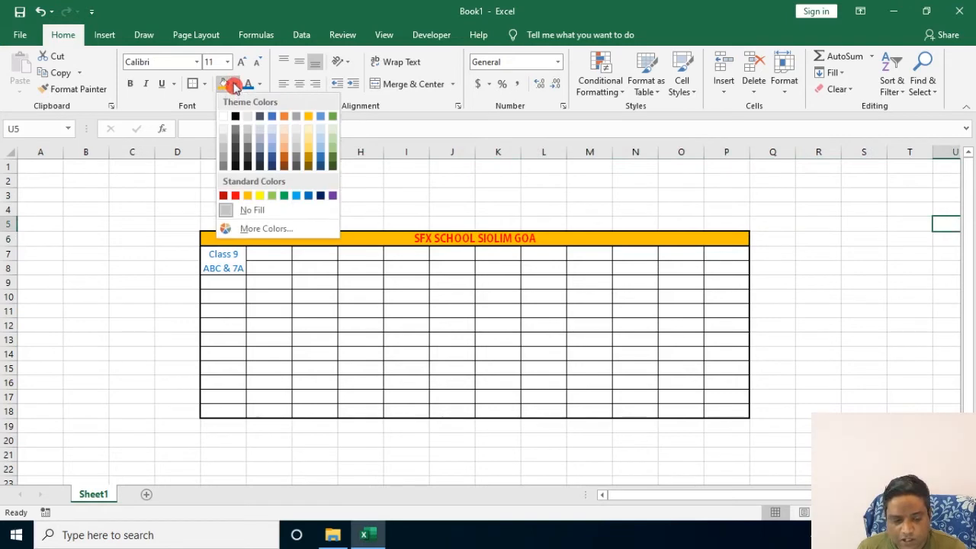
left_click(896, 264)
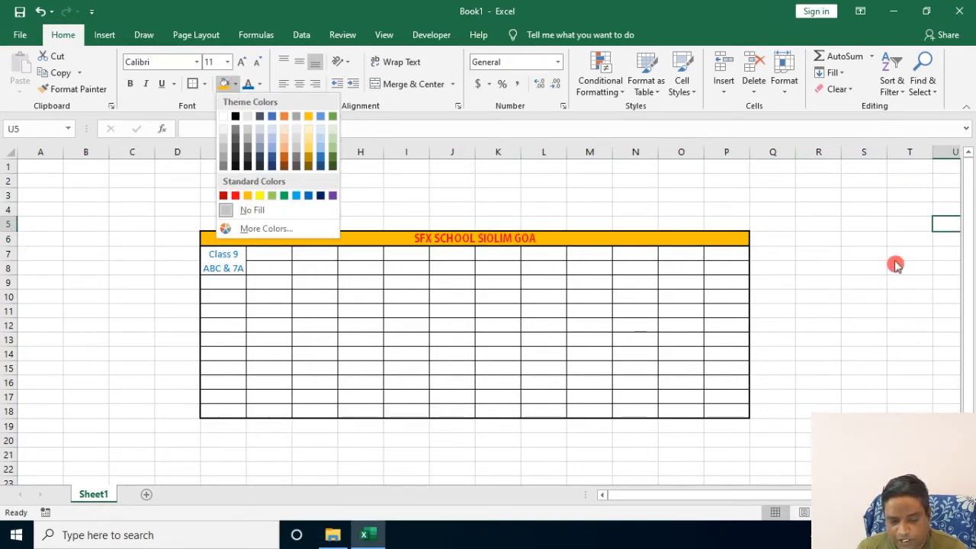
left_click(261, 88)
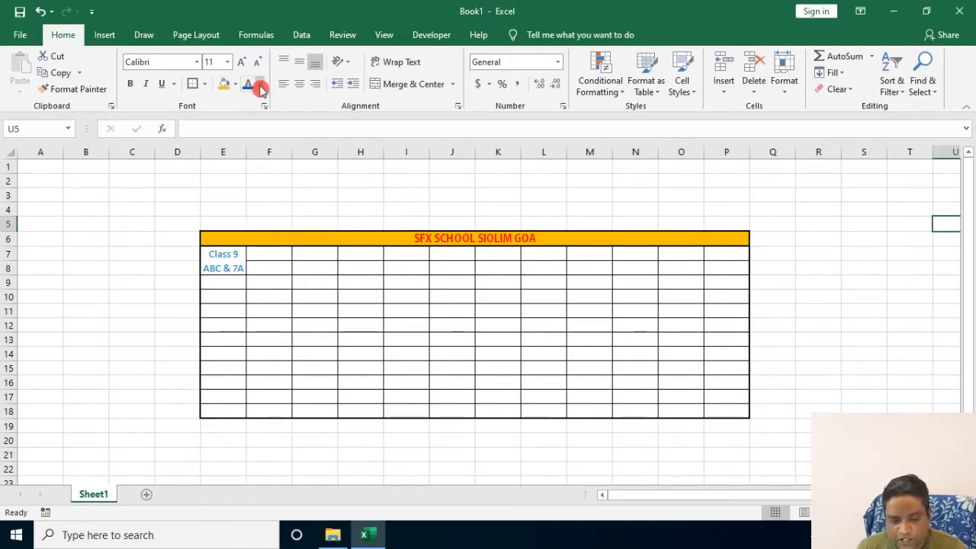
left_click(895, 221)
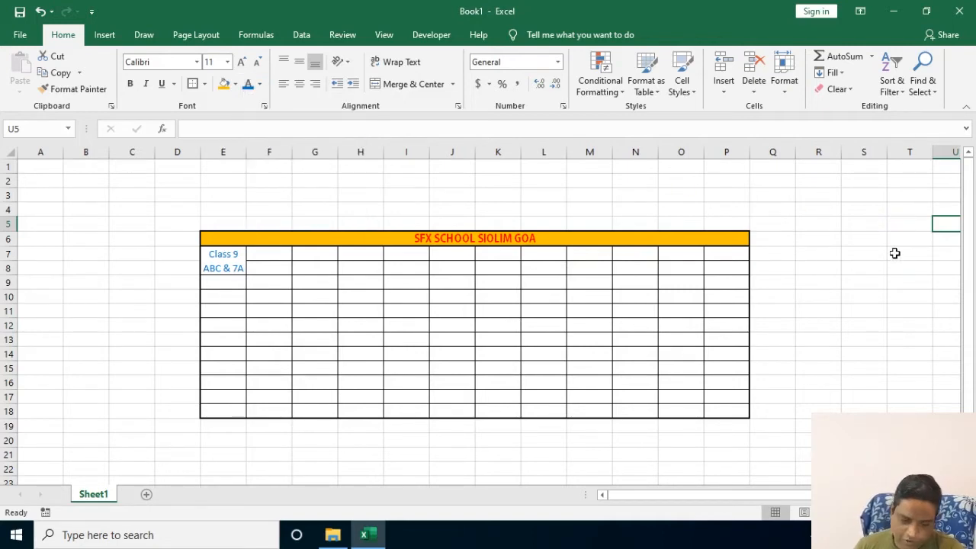
- Merge and center cells K9:K18 in the middle of the table into one tall cell
left_click(486, 250)
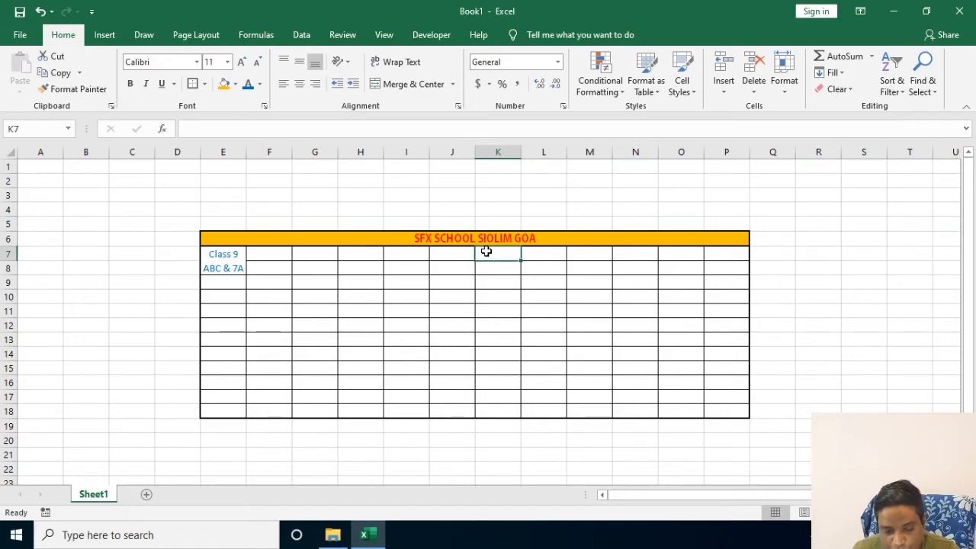
left_click_drag(499, 283, 501, 422)
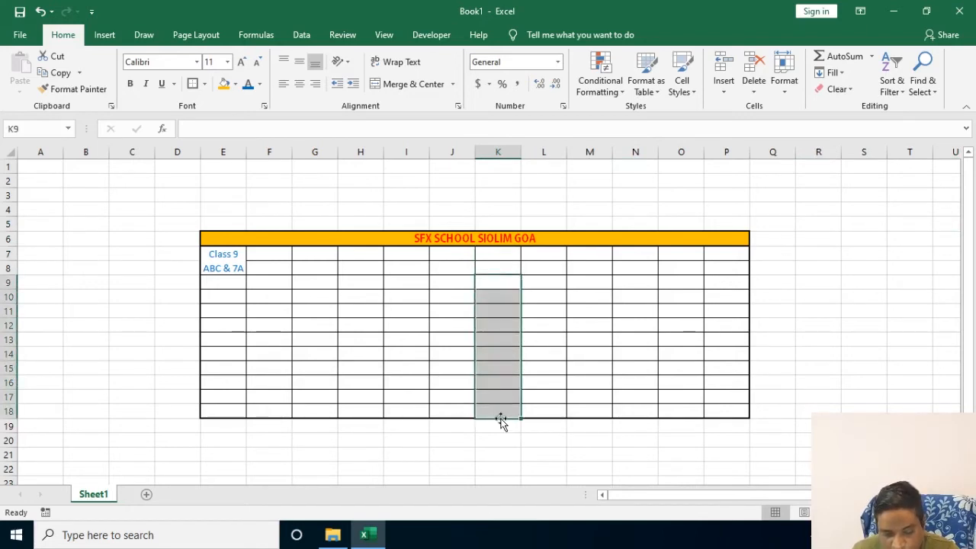
left_click(412, 84)
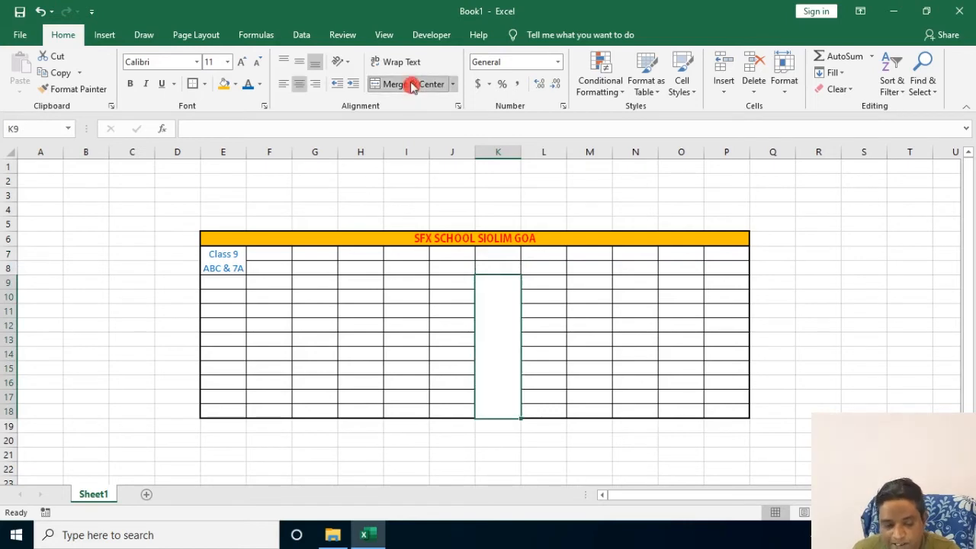
- Enter the text "INTERVAL" in the merged cell K9:K18 and select that cell again
double_click(490, 401)
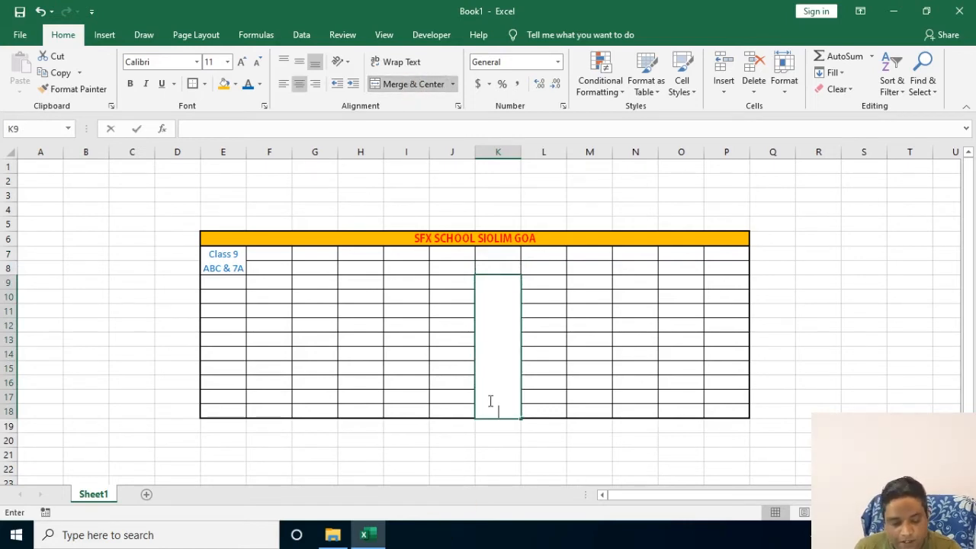
type("IN")
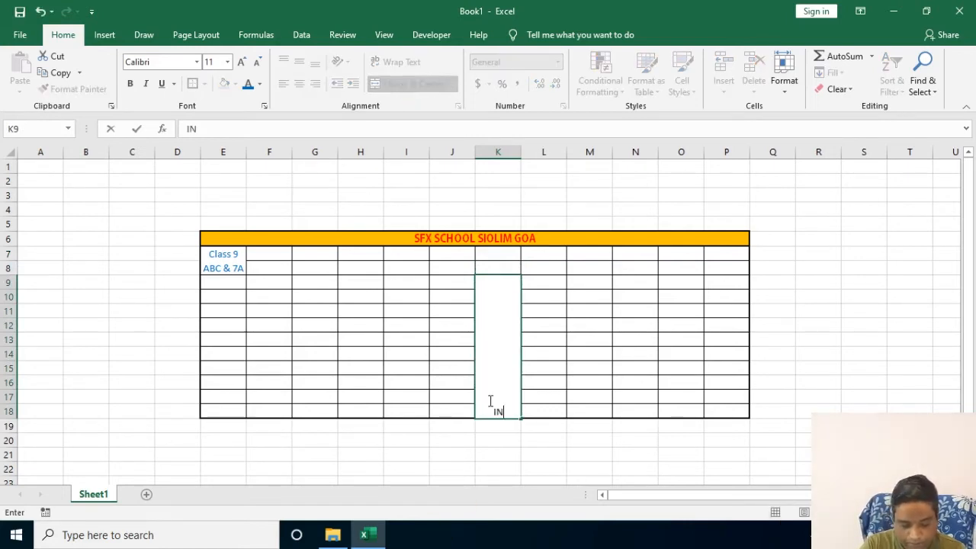
type("TERVAL")
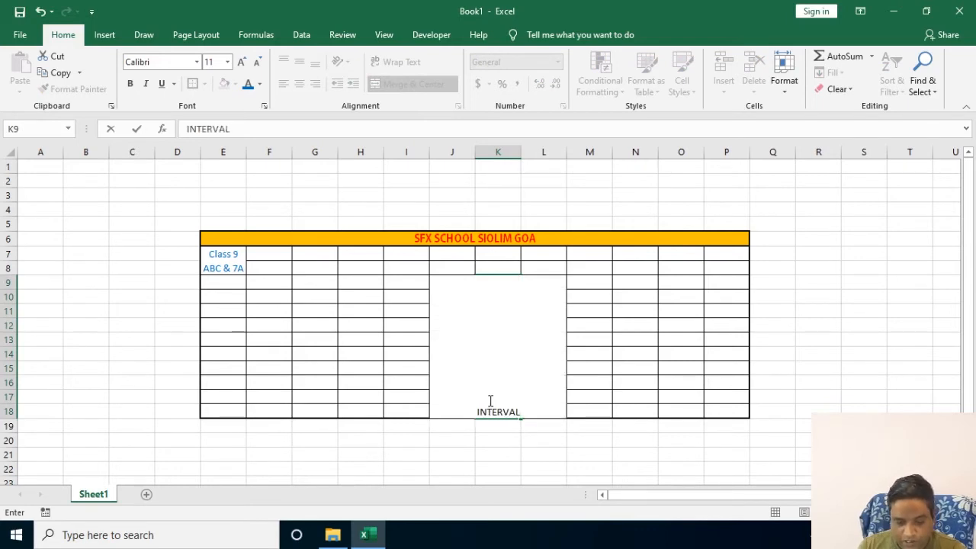
left_click(801, 343)
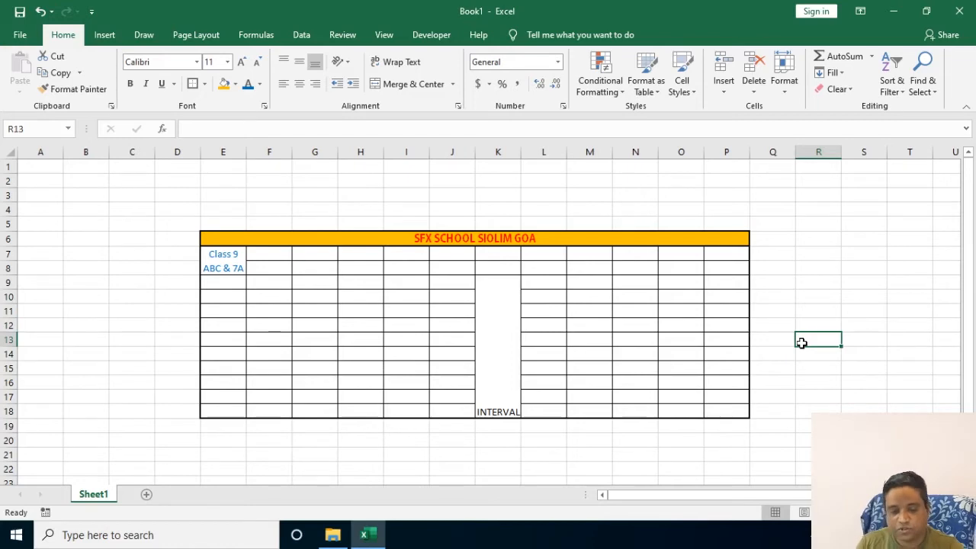
left_click(495, 383)
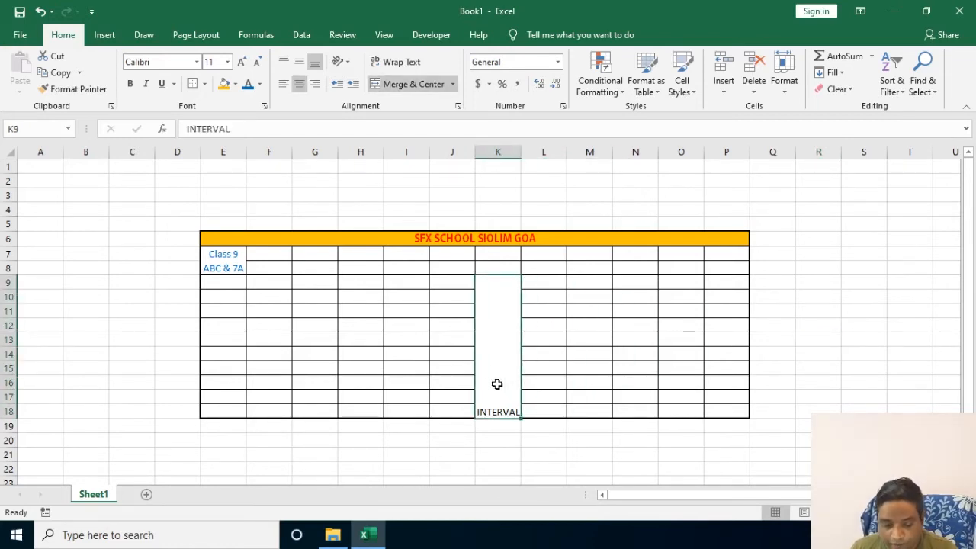
- Set the text alignment of the merged INTERVAL cell K9:K18 to Center both horizontally and vertically in Format Cells
right_click(497, 387)
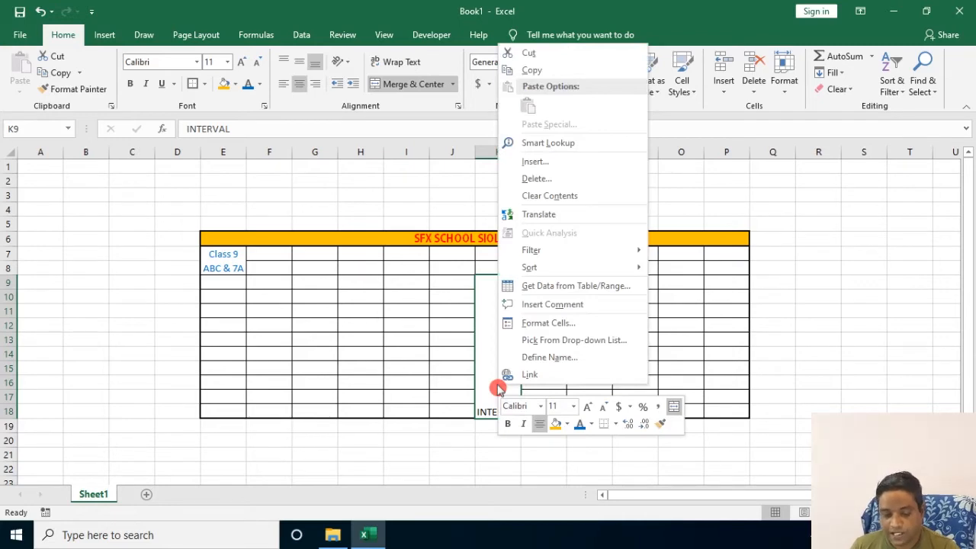
left_click(550, 324)
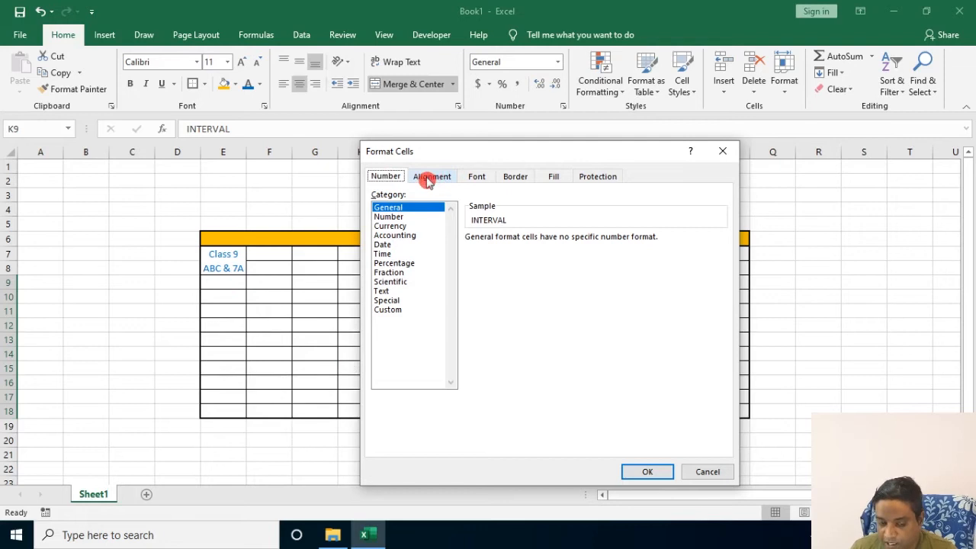
left_click(428, 179)
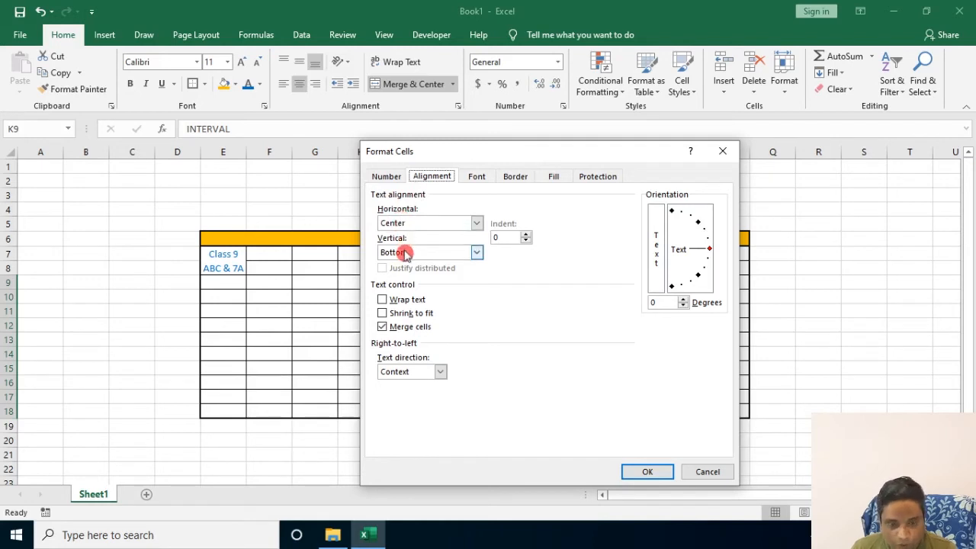
left_click(477, 223)
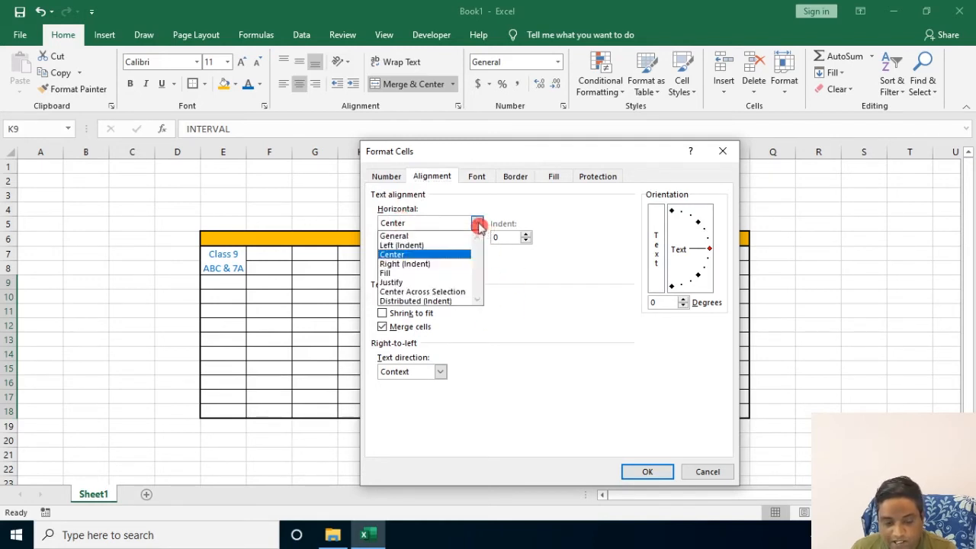
left_click(450, 255)
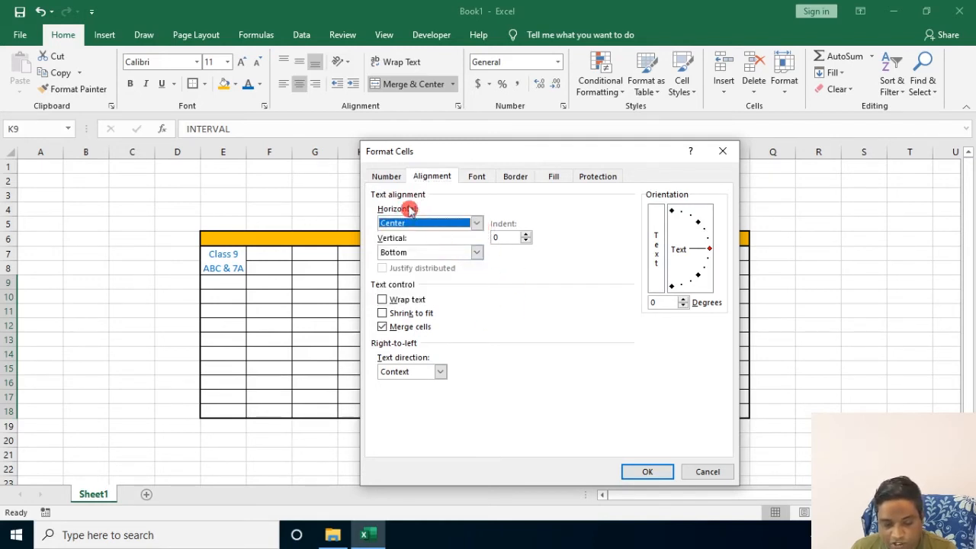
left_click(476, 253)
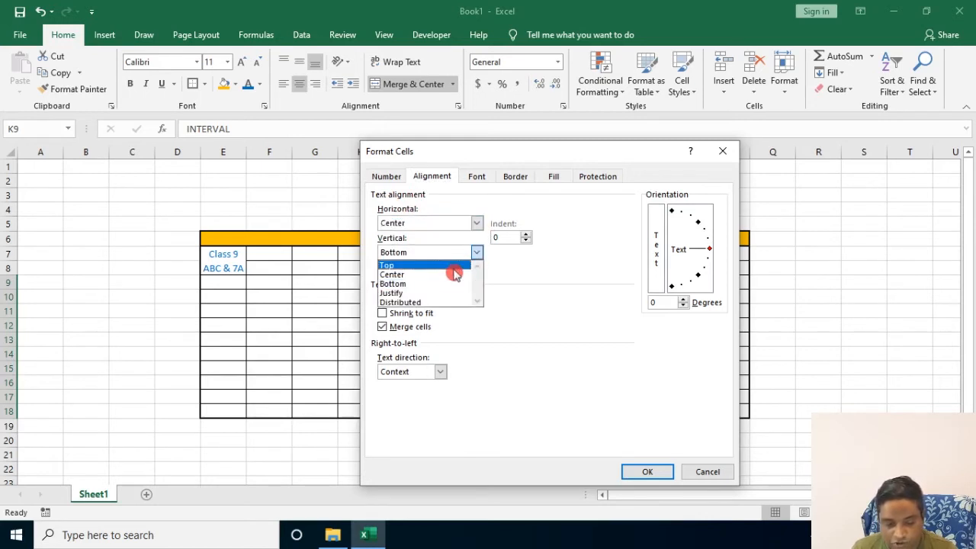
left_click(453, 267)
left_click(474, 253)
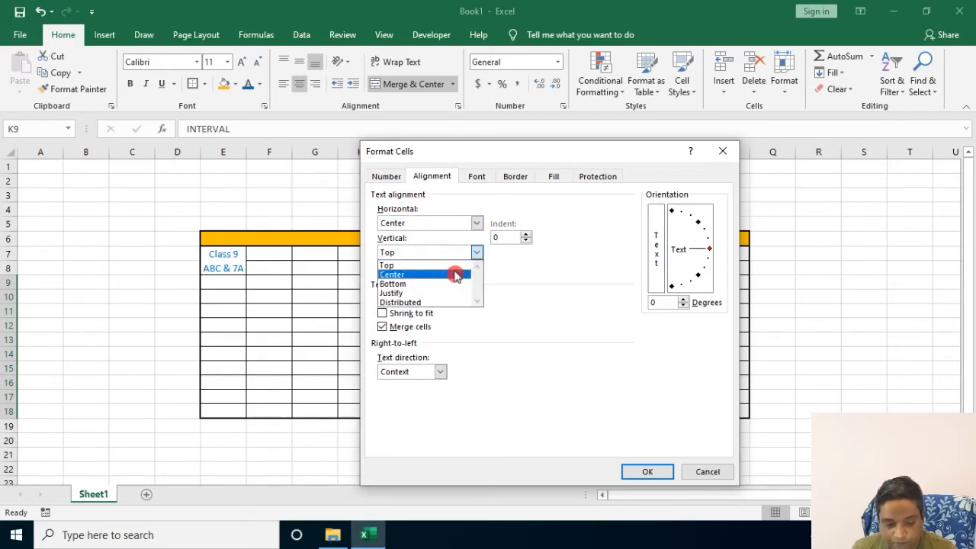
left_click(454, 274)
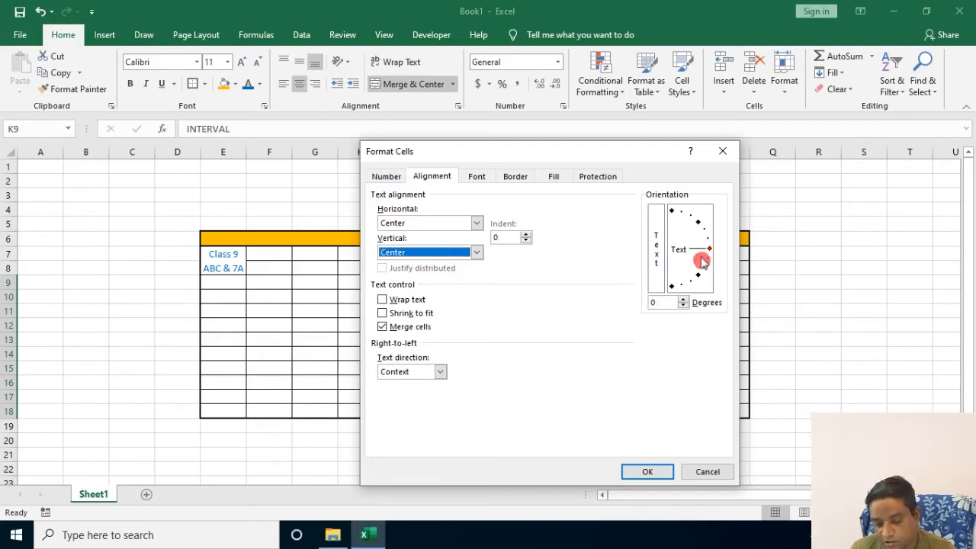
- Rotate the INTERVAL text to an orientation of 90 degrees and apply the cell formatting
left_click(663, 300)
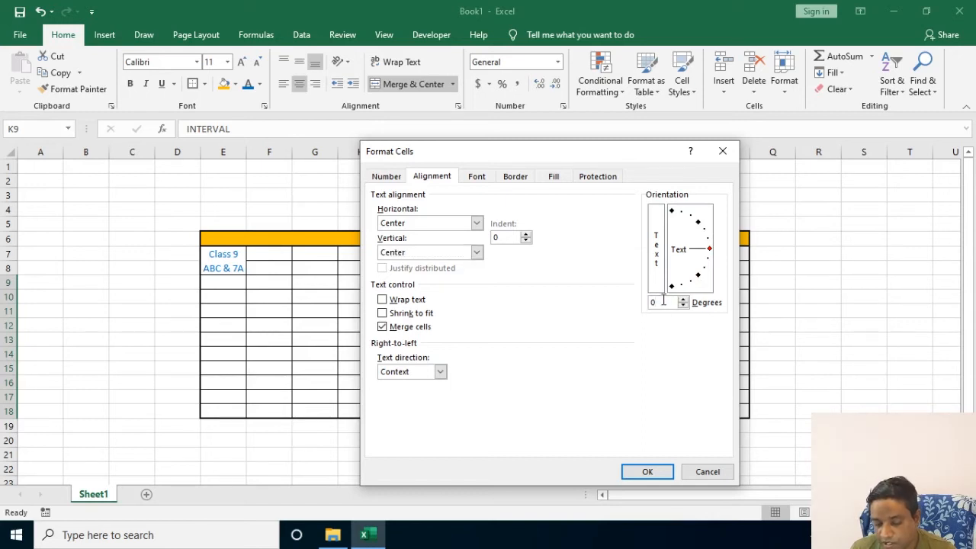
left_click(709, 249)
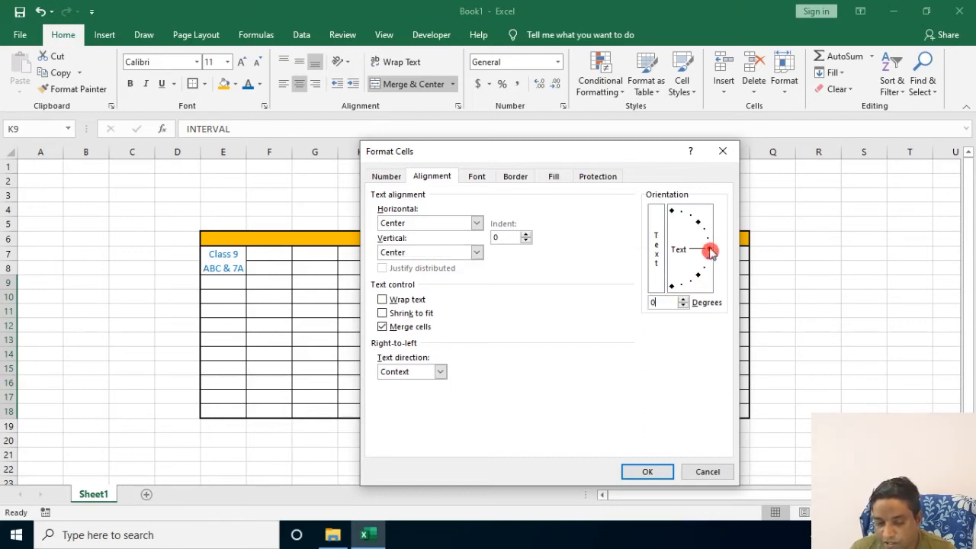
left_click_drag(710, 252, 669, 215)
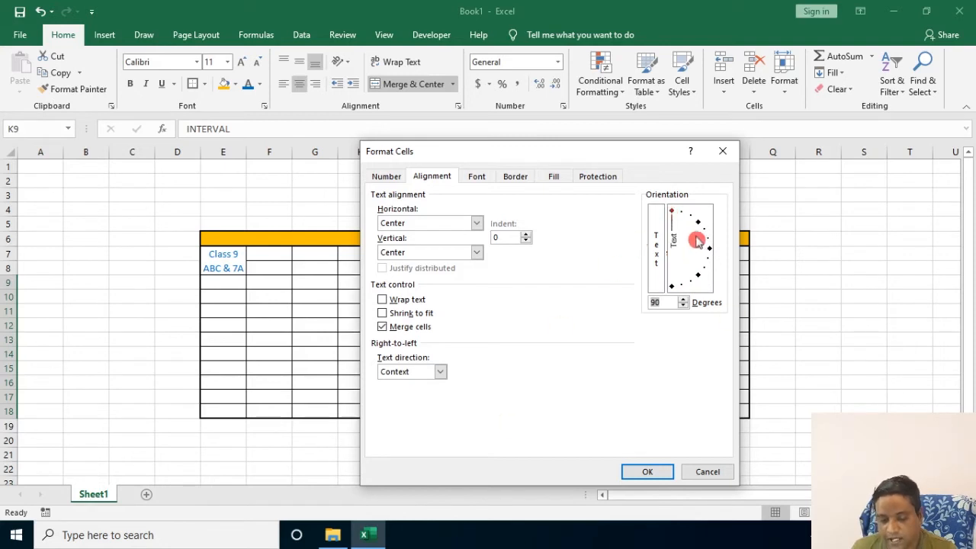
left_click(645, 469)
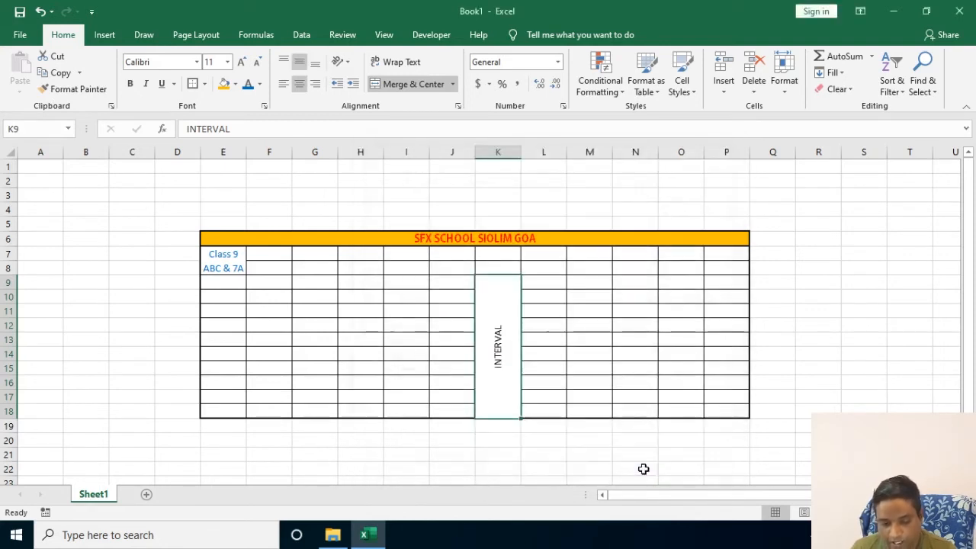
- Change the orientation of the INTERVAL text in K9:K18 to 74 degrees, apply it and deselect the cell
right_click(506, 359)
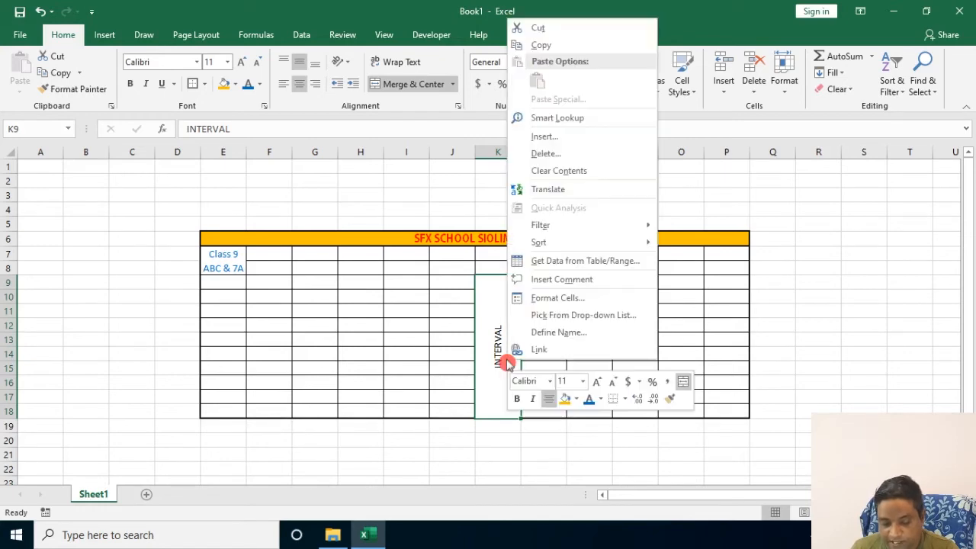
left_click(539, 295)
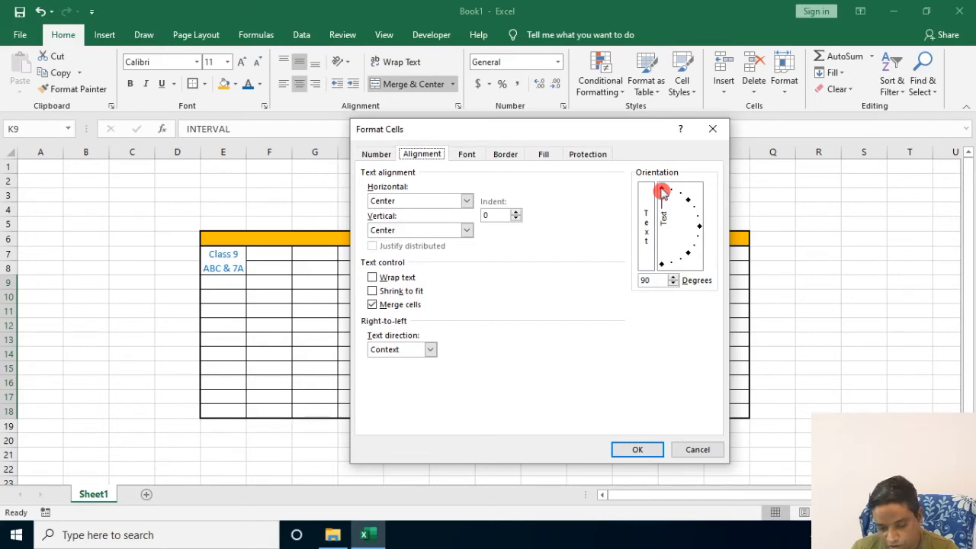
left_click_drag(662, 192, 672, 197)
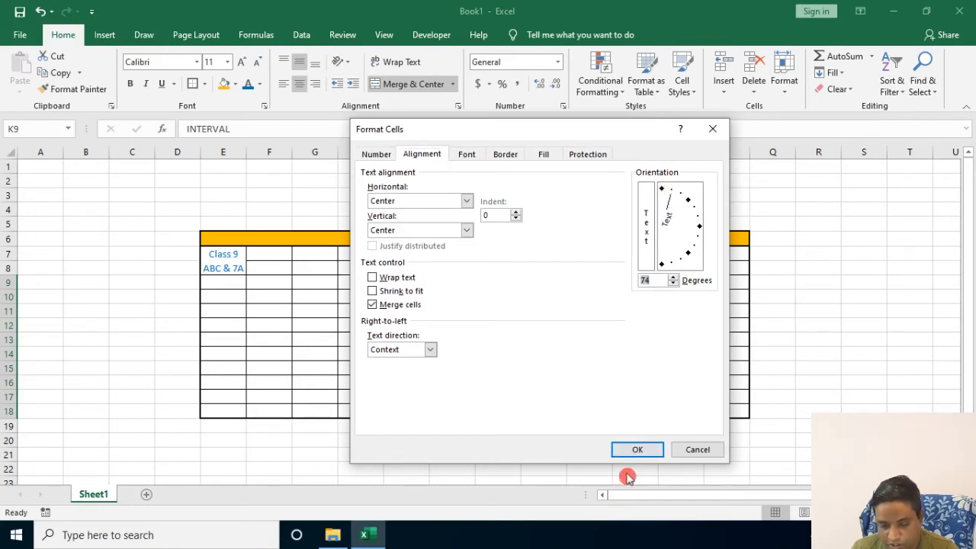
left_click(633, 449)
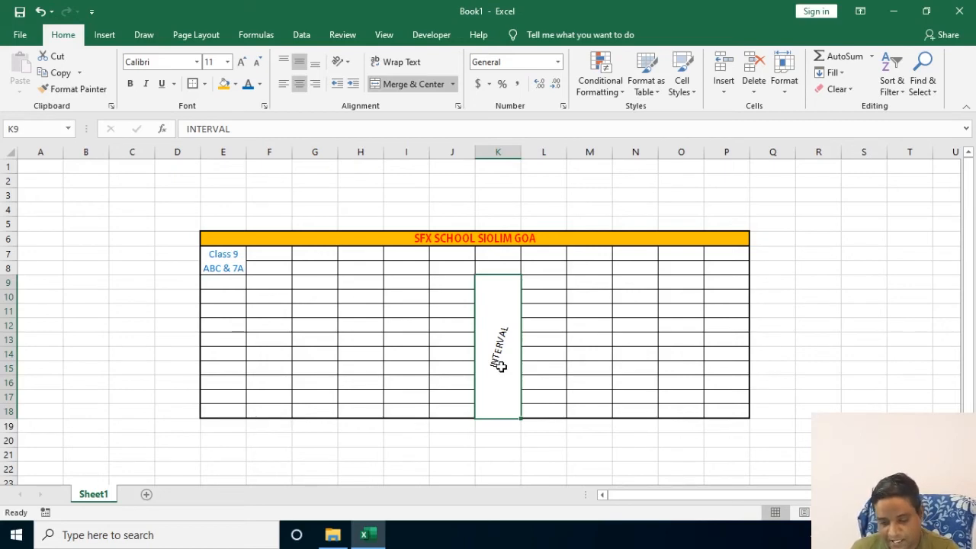
left_click(856, 244)
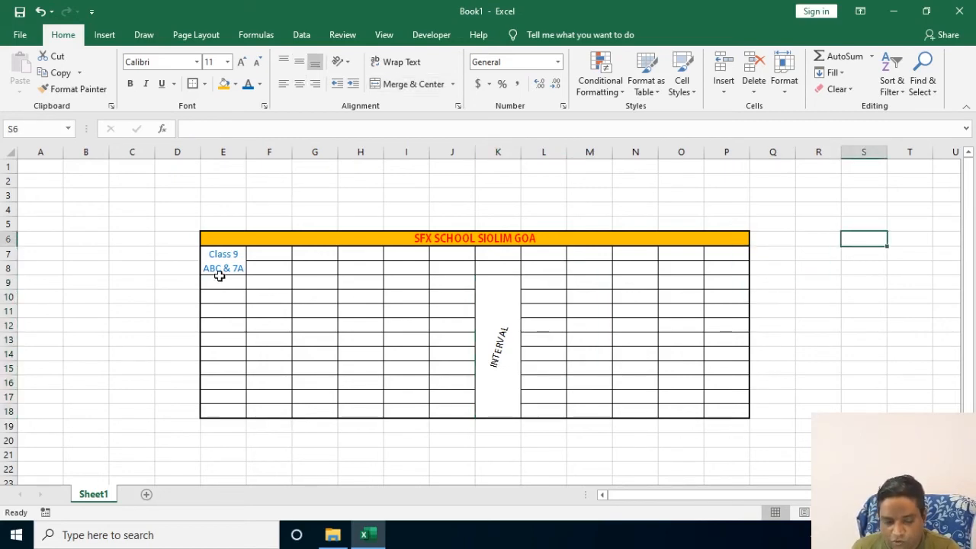
- Apply a thick outline border in standard red around the whole timetable E6:P18 and deselect the table
left_click(211, 238)
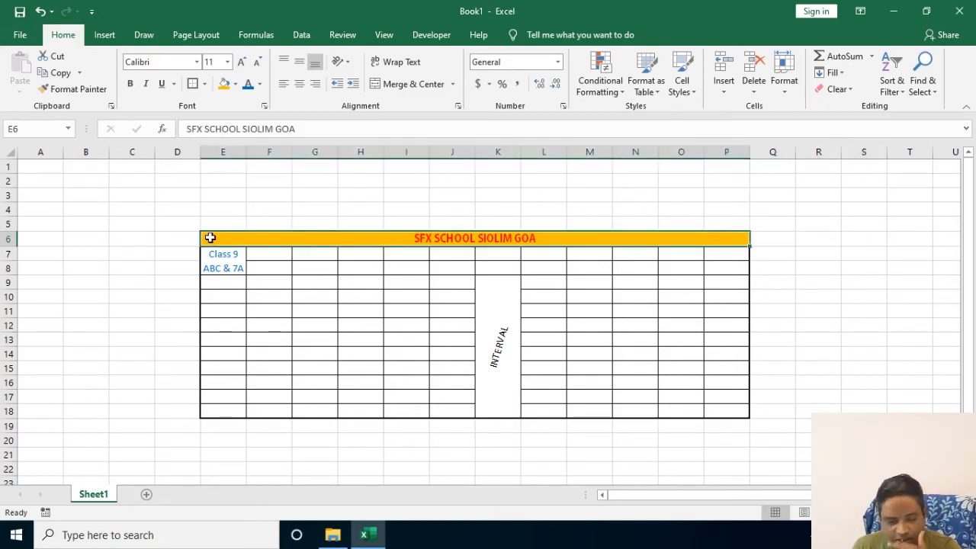
left_click_drag(212, 246, 224, 332)
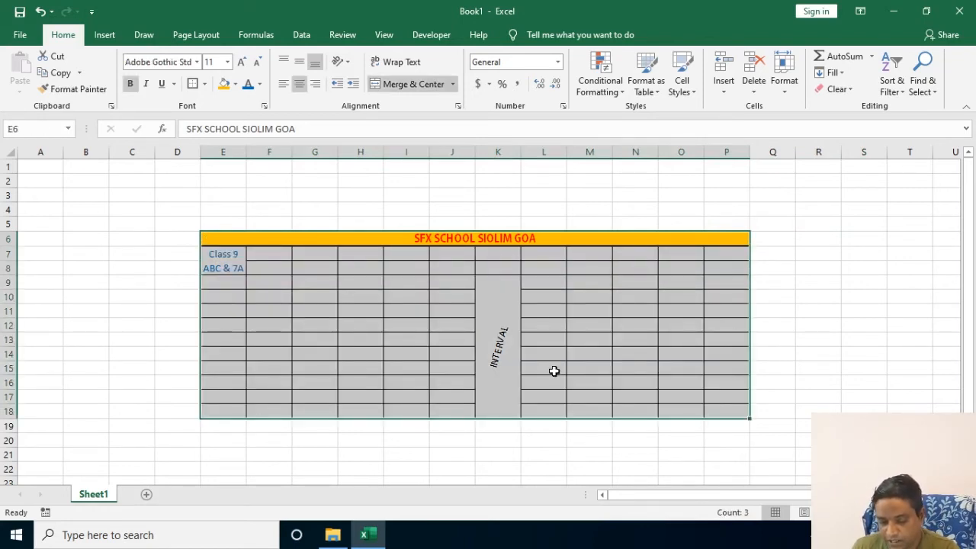
right_click(589, 321)
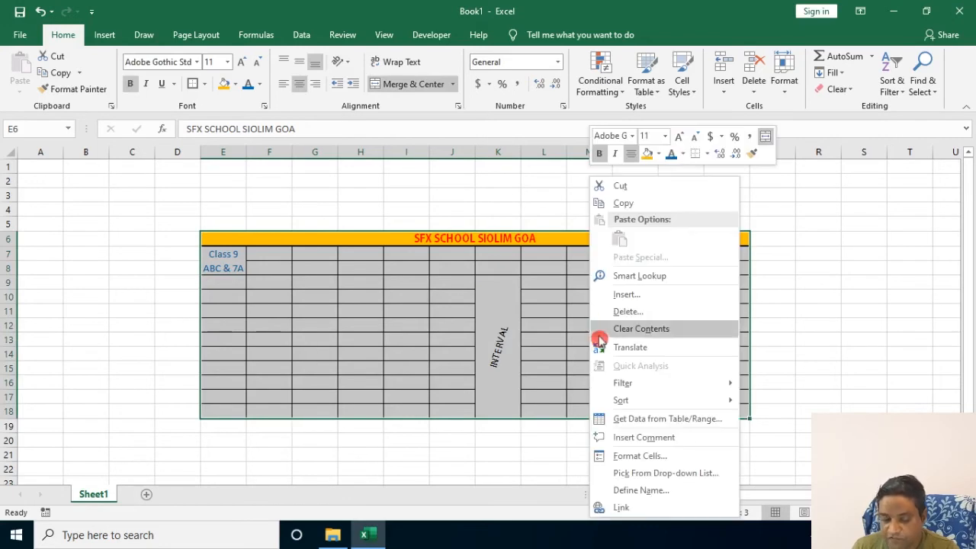
left_click(624, 455)
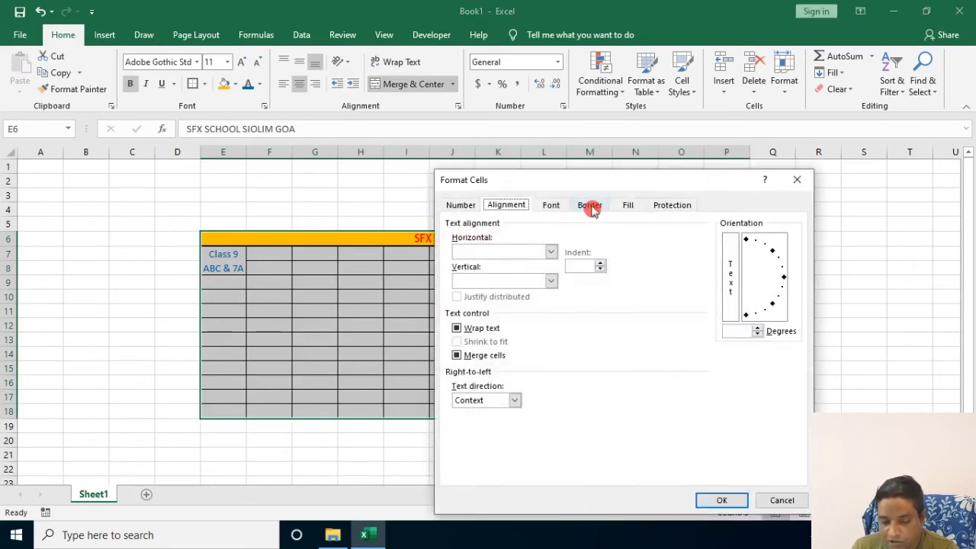
left_click(590, 206)
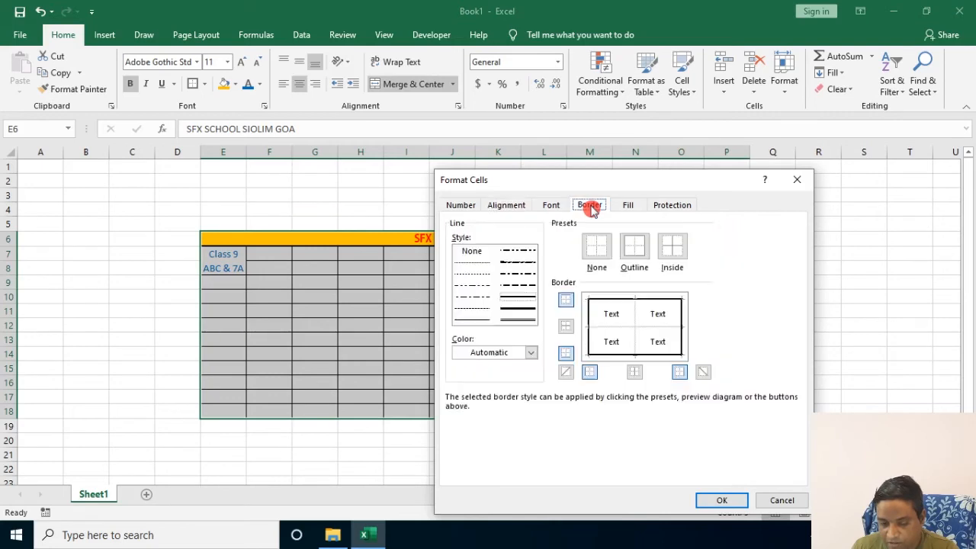
left_click_drag(621, 180, 749, 63)
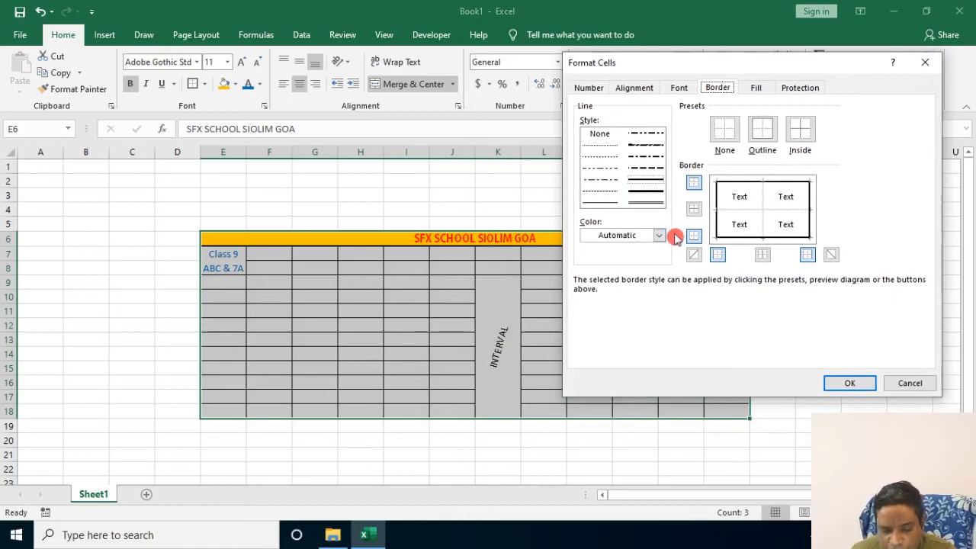
left_click(647, 193)
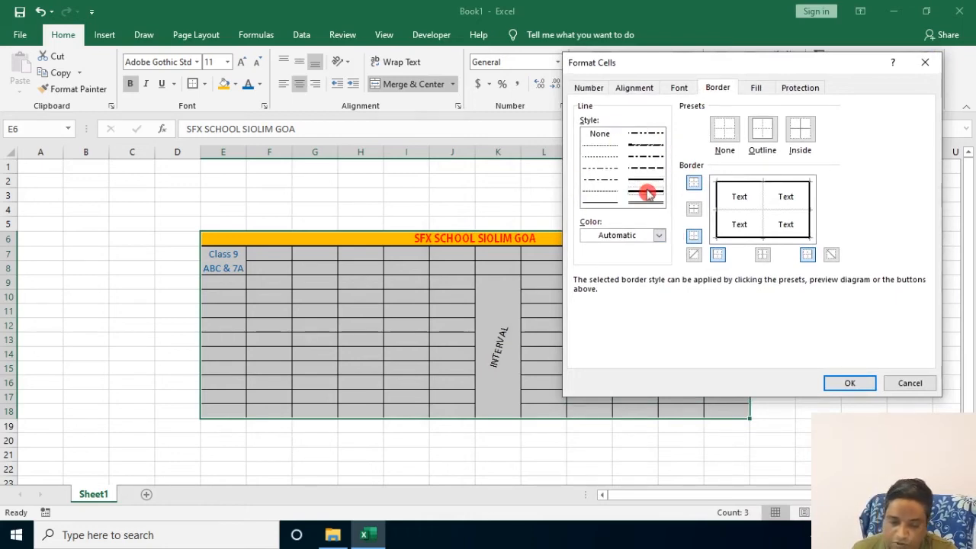
left_click(660, 235)
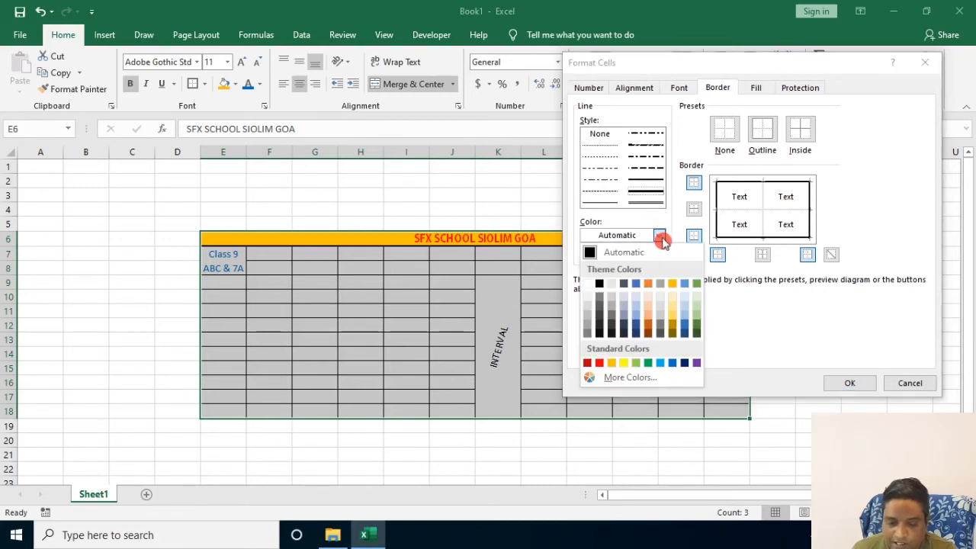
left_click(600, 363)
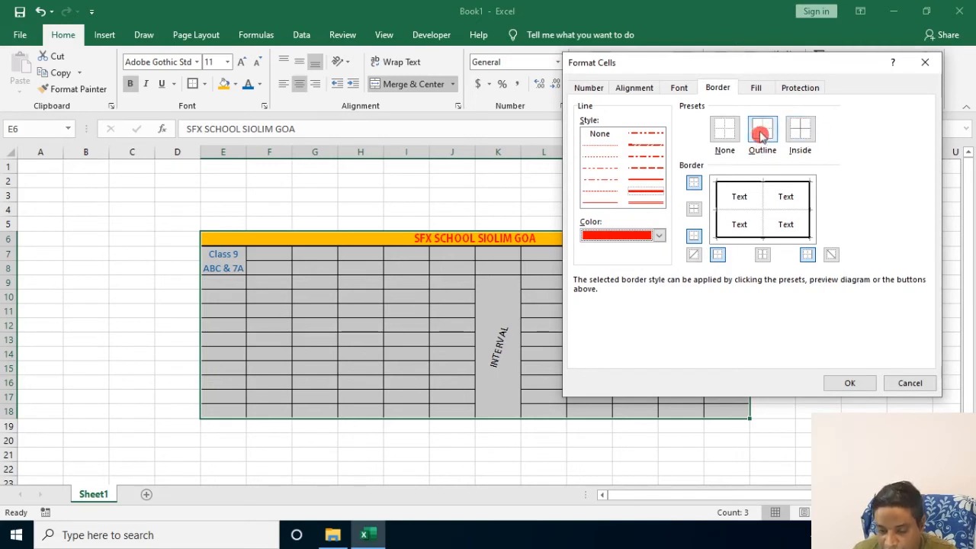
left_click(761, 134)
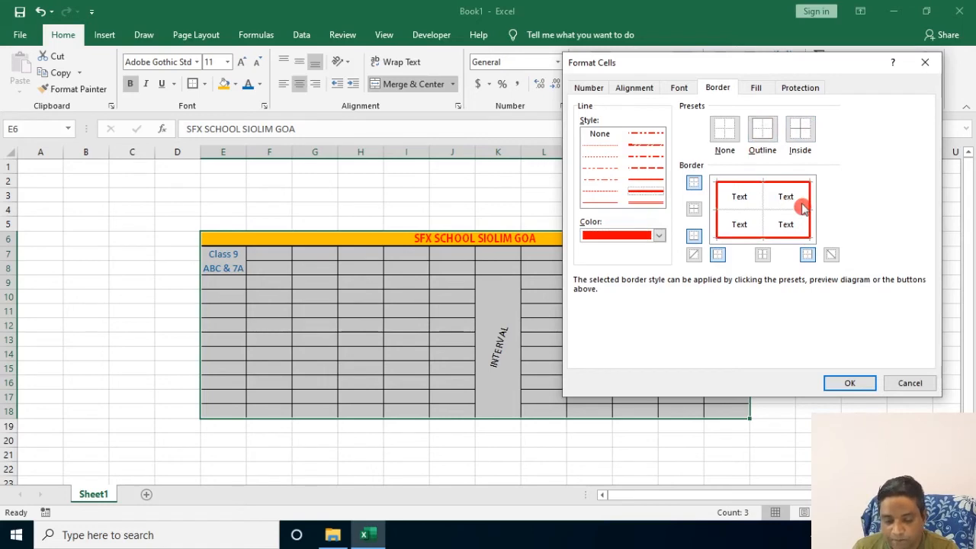
left_click(842, 382)
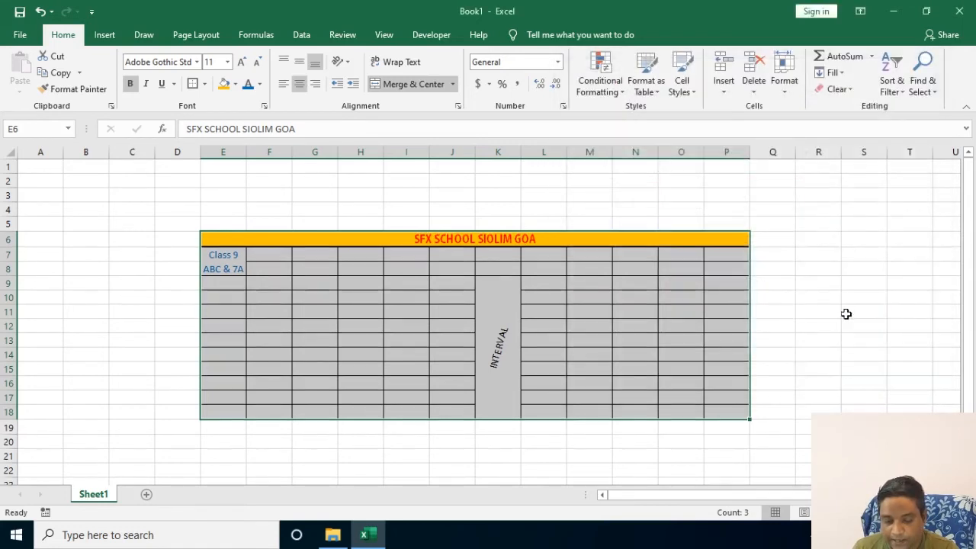
left_click(846, 299)
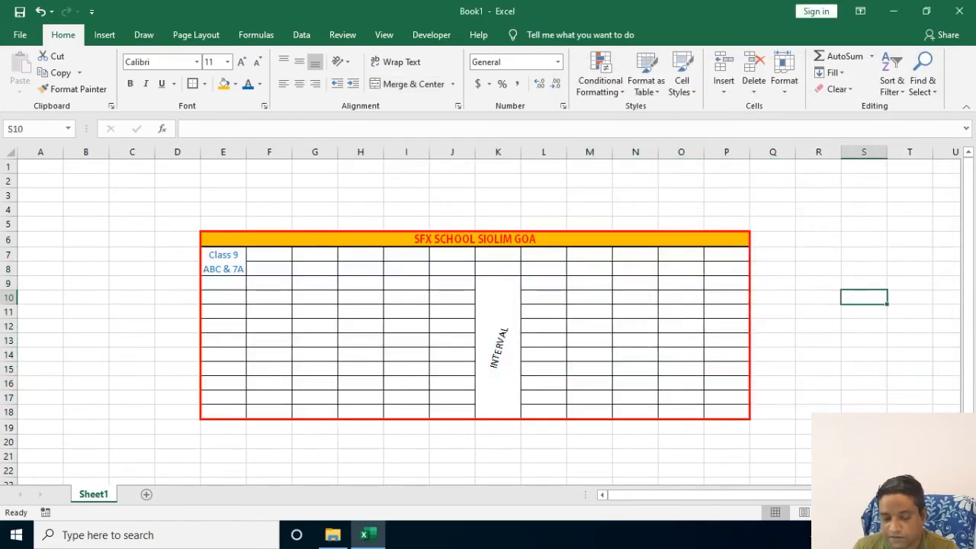
- Apply slanted dash-dot inside borders in standard blue to the whole timetable E6:P18 and deselect the table
left_click_drag(221, 241, 615, 353)
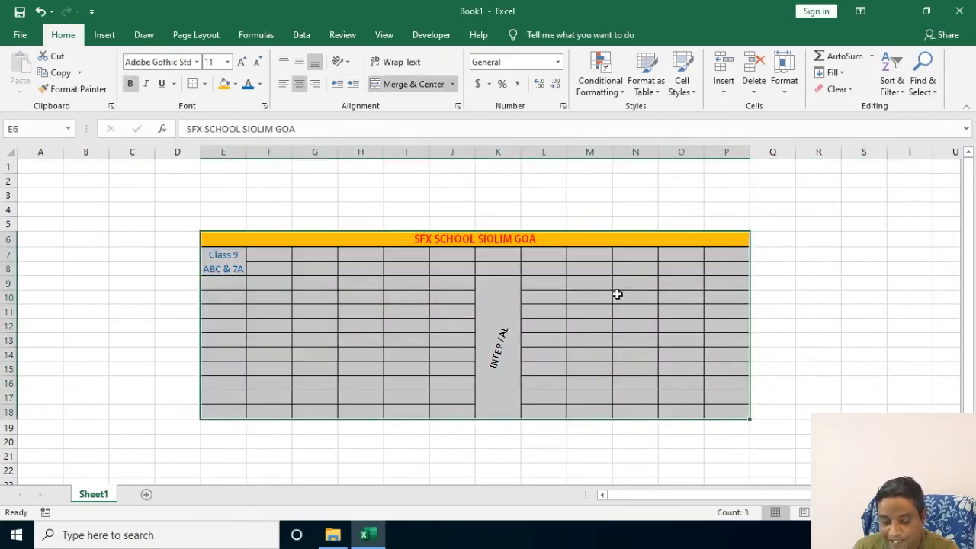
right_click(519, 302)
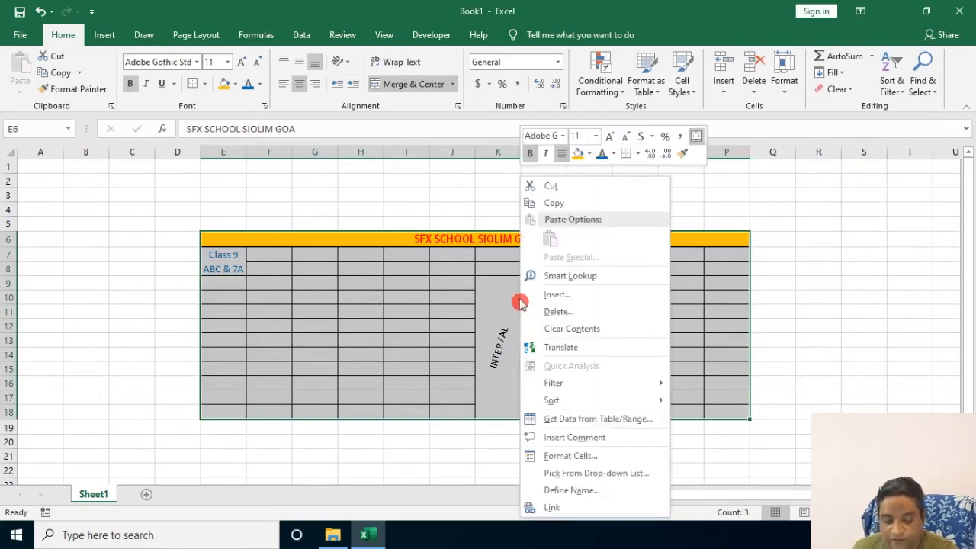
left_click(562, 458)
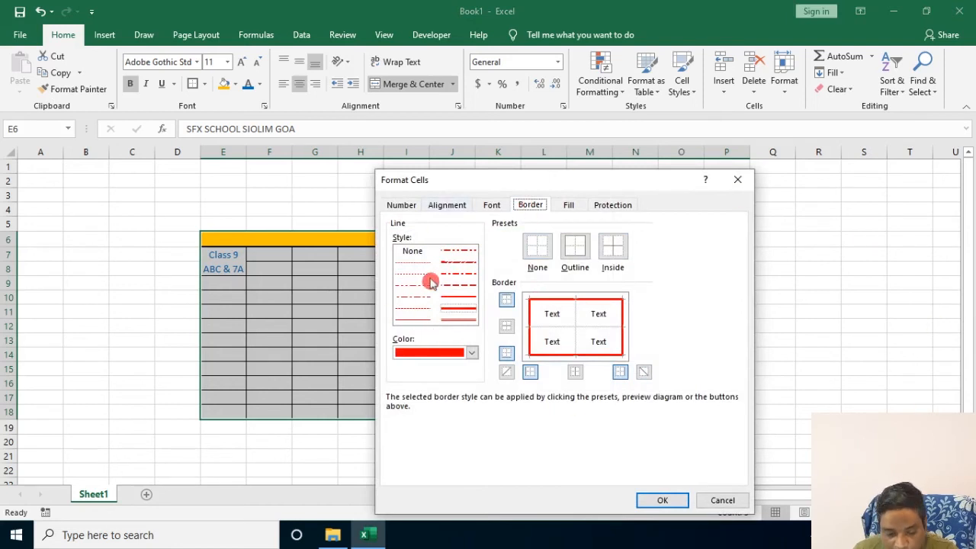
left_click(460, 265)
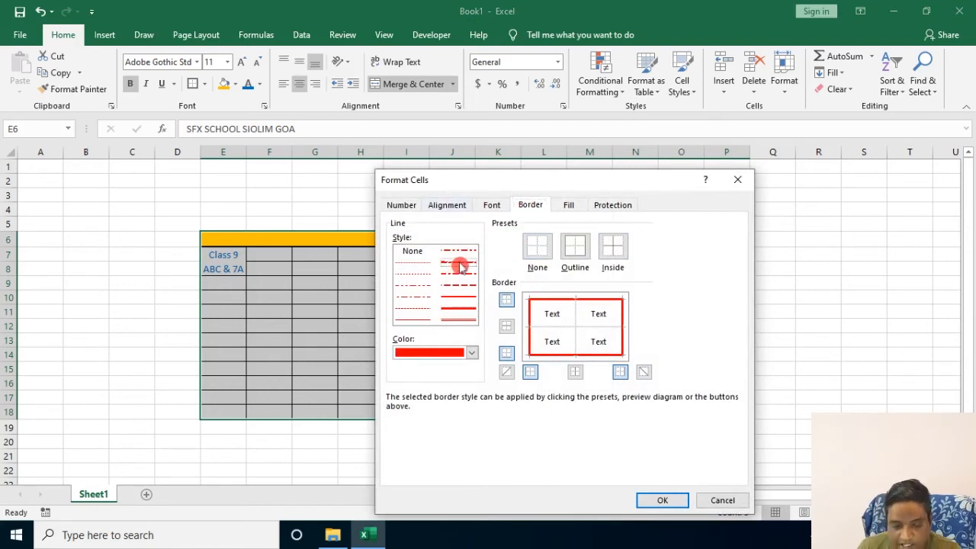
left_click(473, 353)
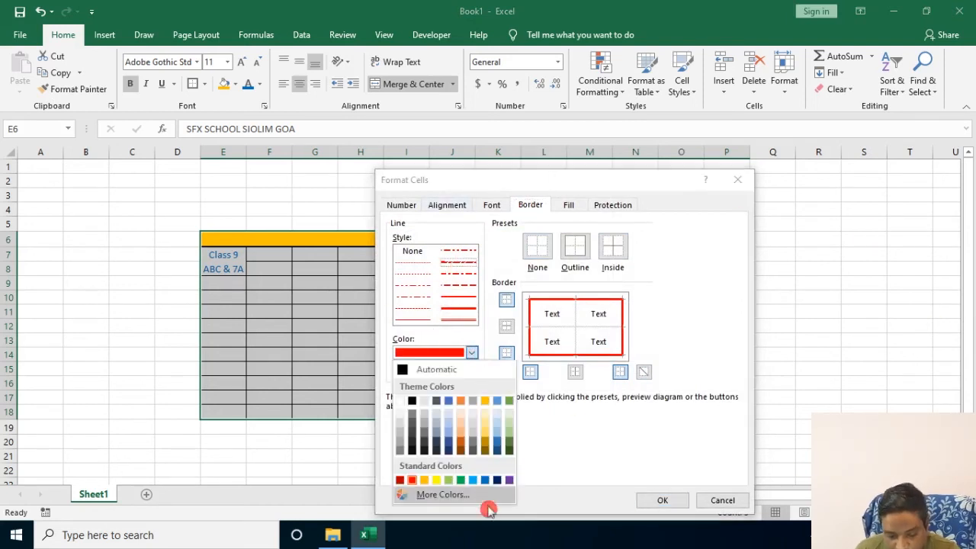
left_click(485, 479)
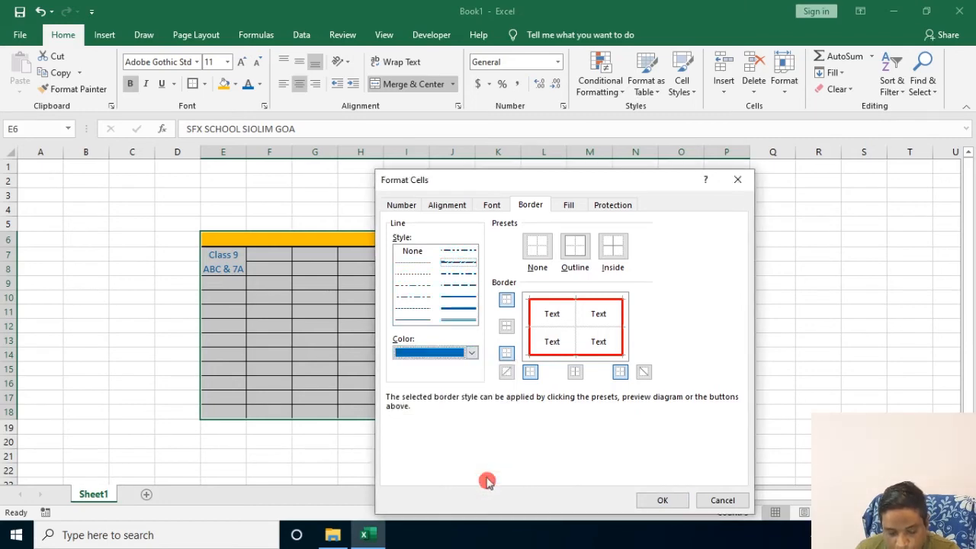
left_click(623, 245)
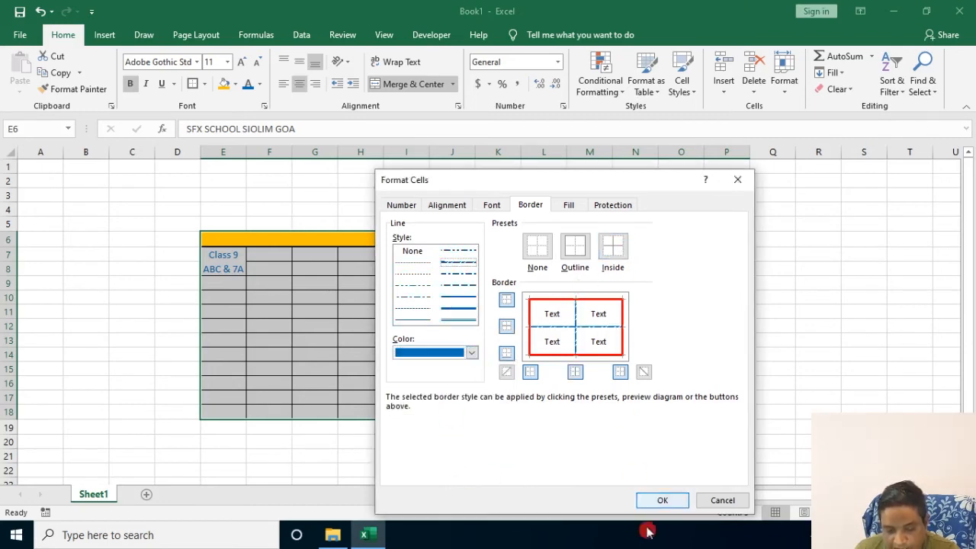
left_click(662, 500)
left_click(904, 257)
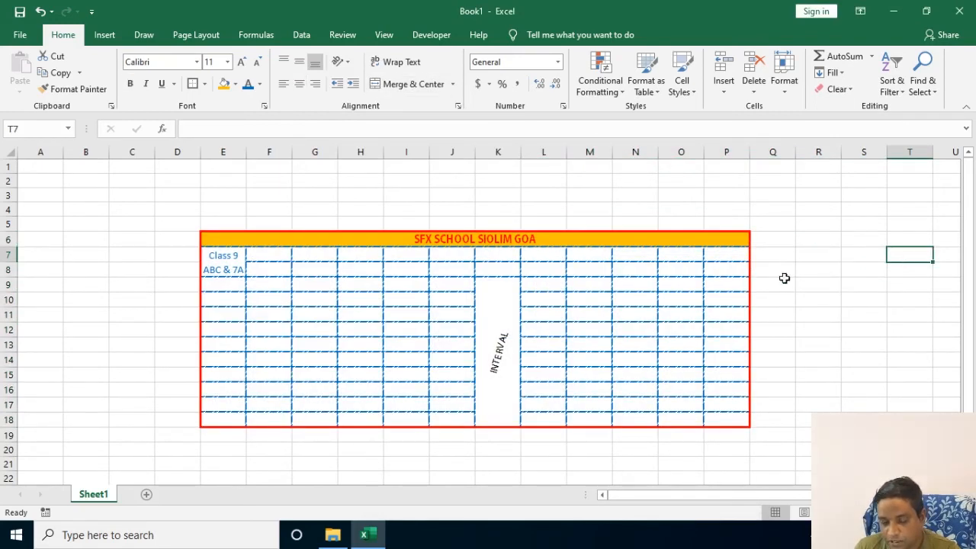
- Fill the merged INTERVAL cell K9:K18 with a grey theme color and deselect it
left_click(503, 360)
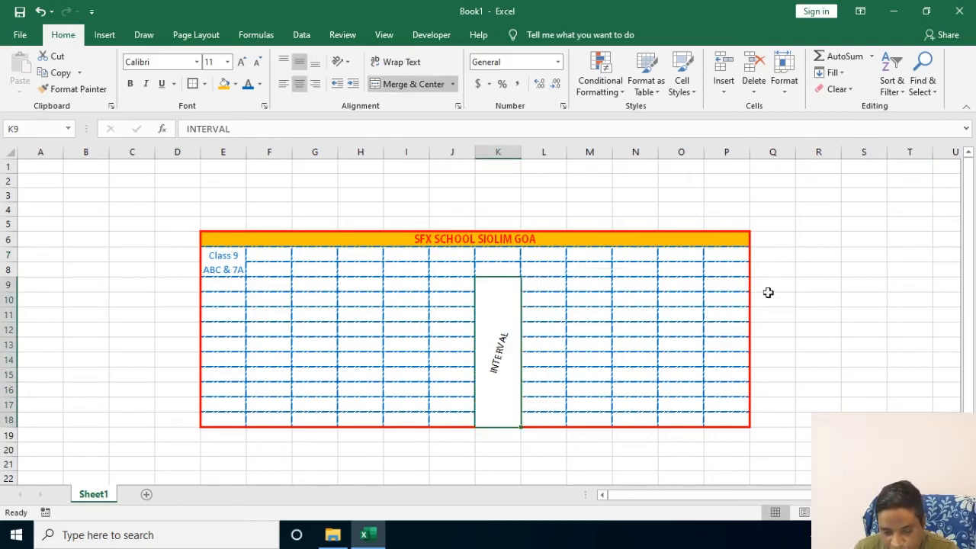
left_click(817, 297)
left_click(500, 305)
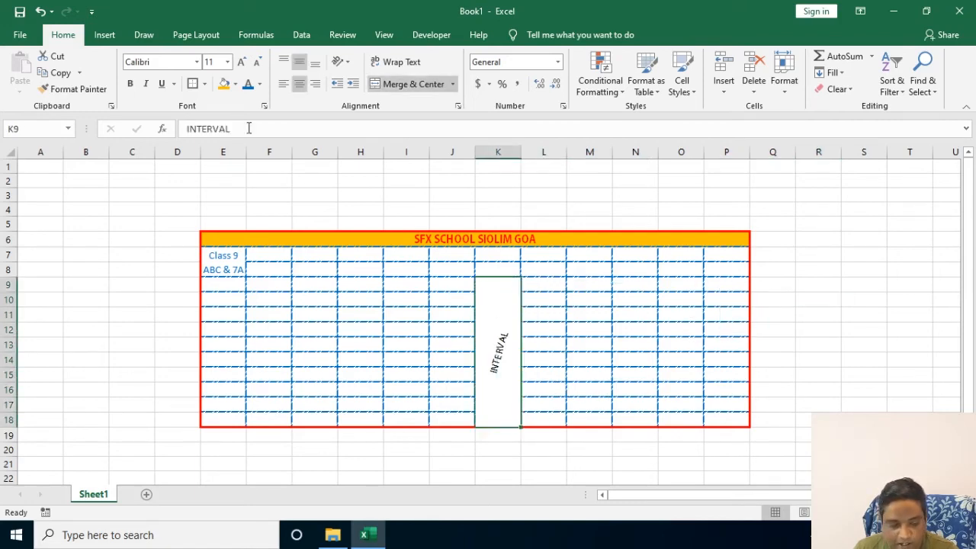
left_click(235, 84)
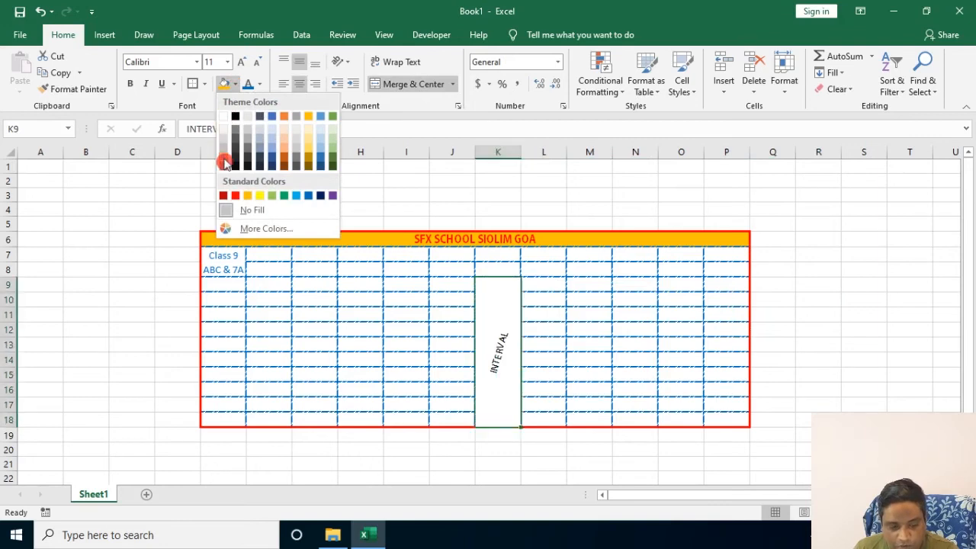
left_click(225, 164)
left_click(804, 261)
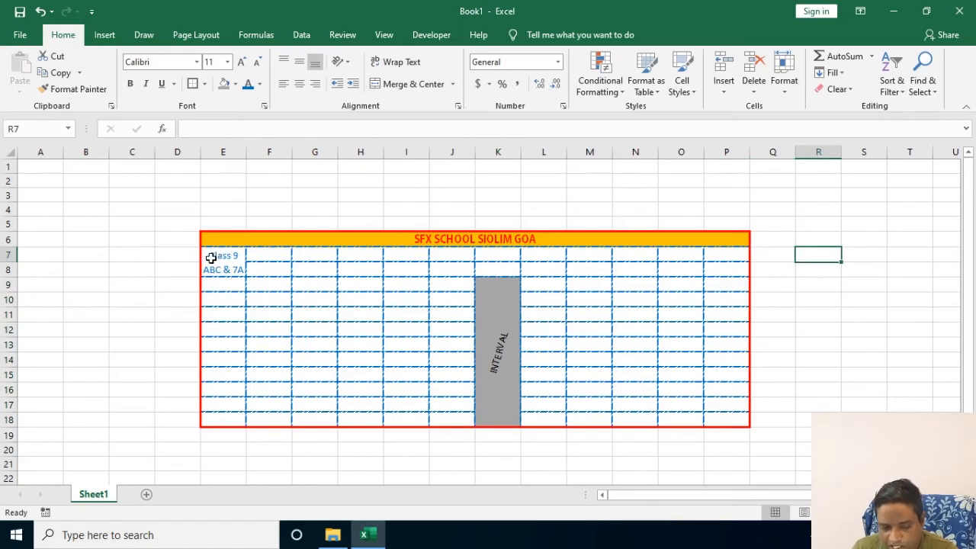
- Open the fill settings in Format Cells for the header rows E7:P8 and view the pattern styles
left_click_drag(210, 257, 709, 266)
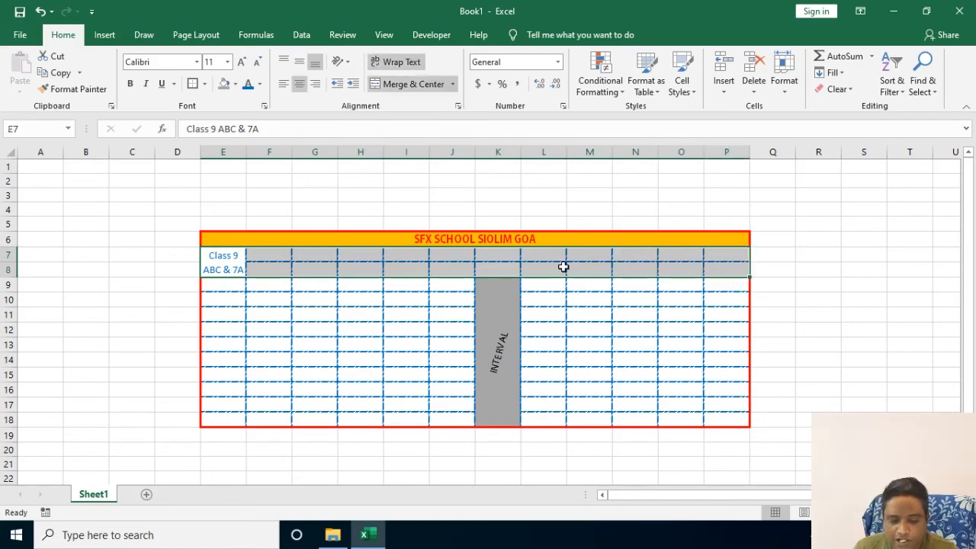
right_click(538, 266)
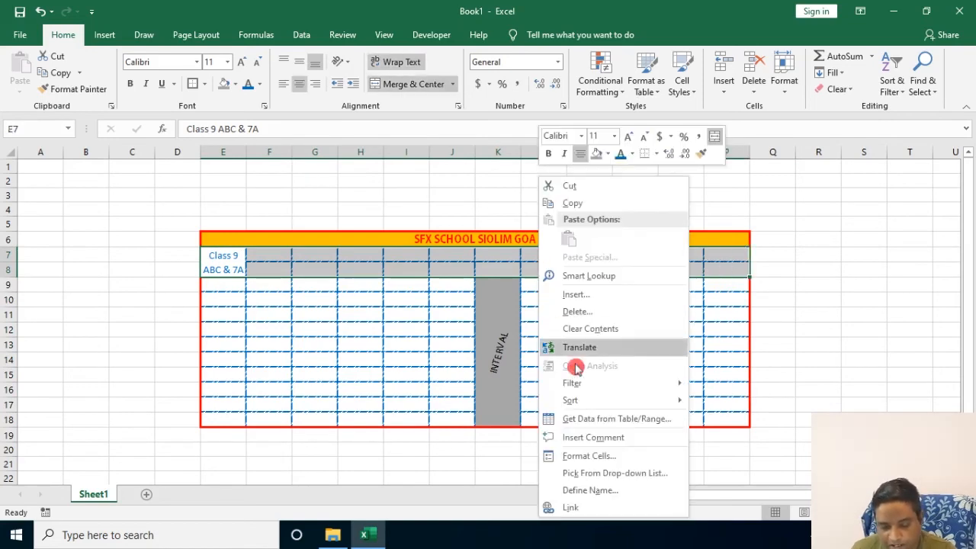
left_click(583, 455)
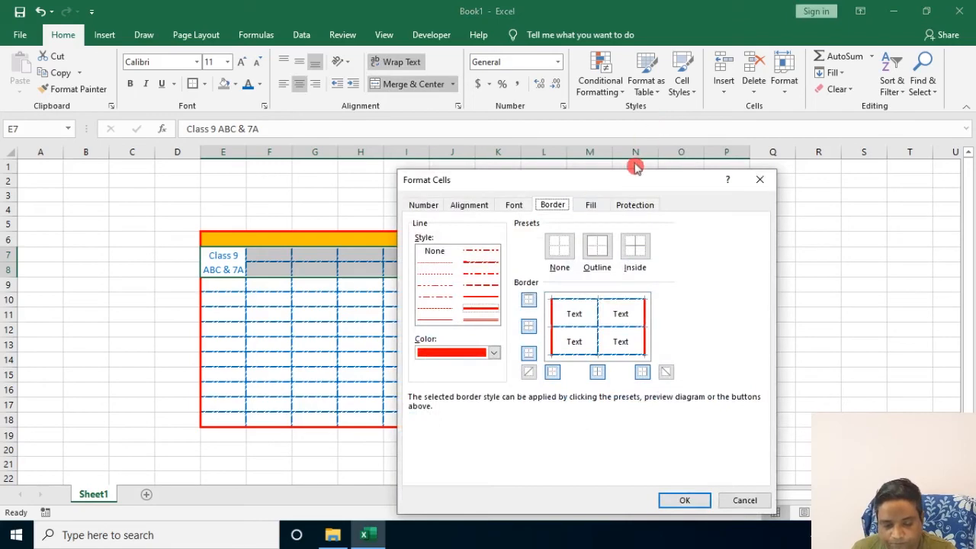
left_click_drag(630, 179, 681, 63)
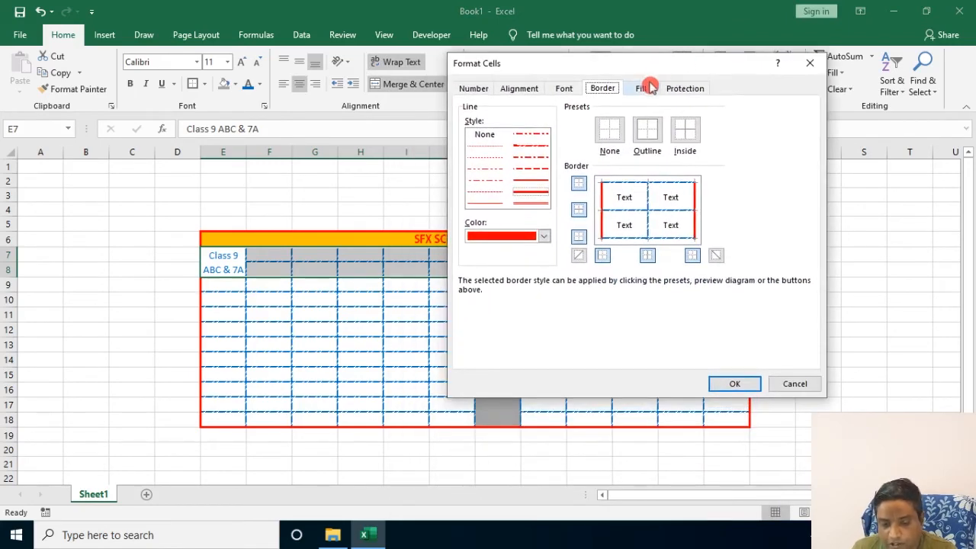
left_click(644, 88)
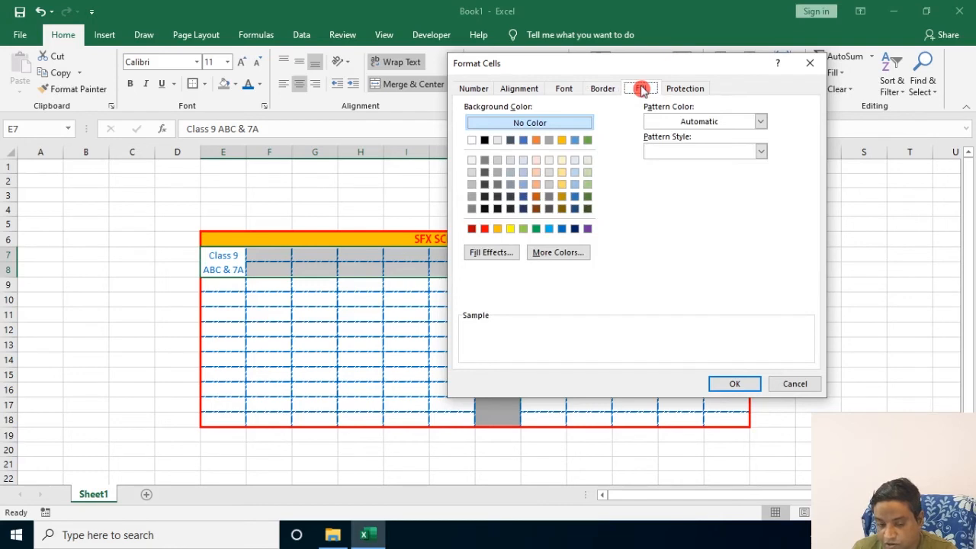
left_click(760, 123)
left_click(761, 124)
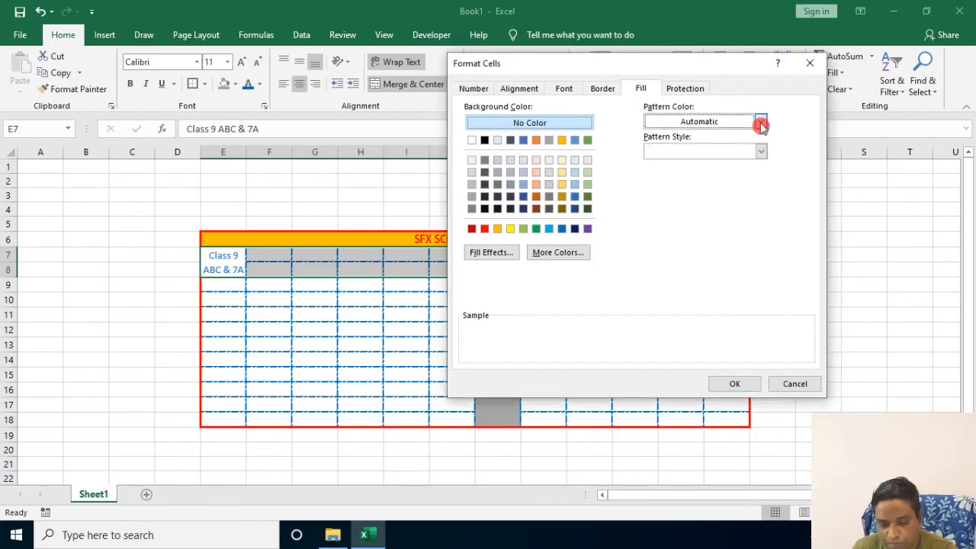
left_click(761, 151)
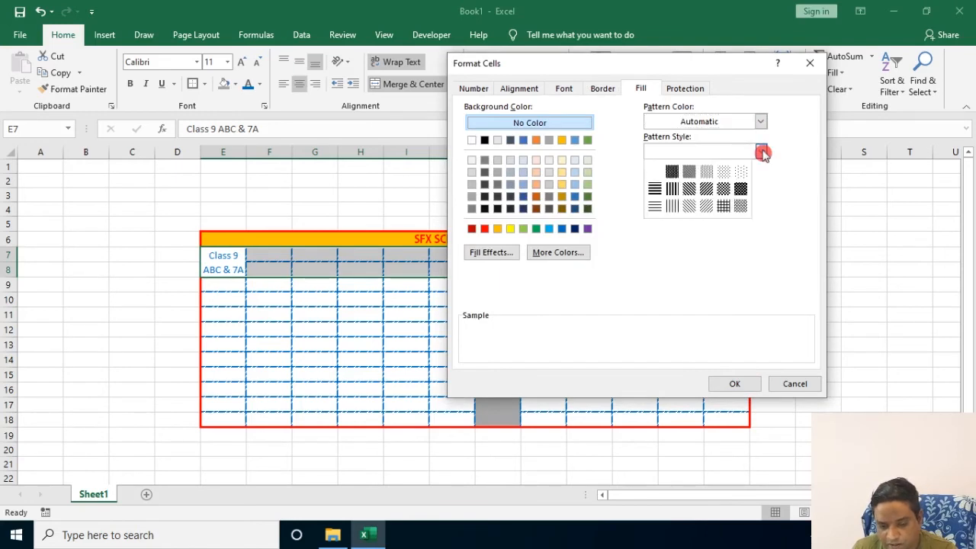
left_click(762, 151)
- Open Fill Effects for the header rows and choose a two-color gradient with Diagonal up shading
left_click(497, 255)
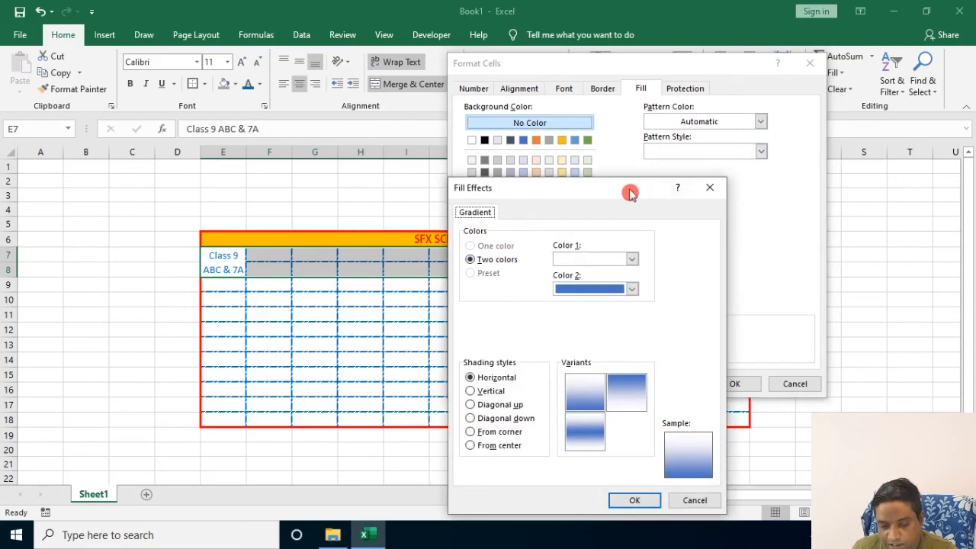
left_click_drag(630, 190, 706, 103)
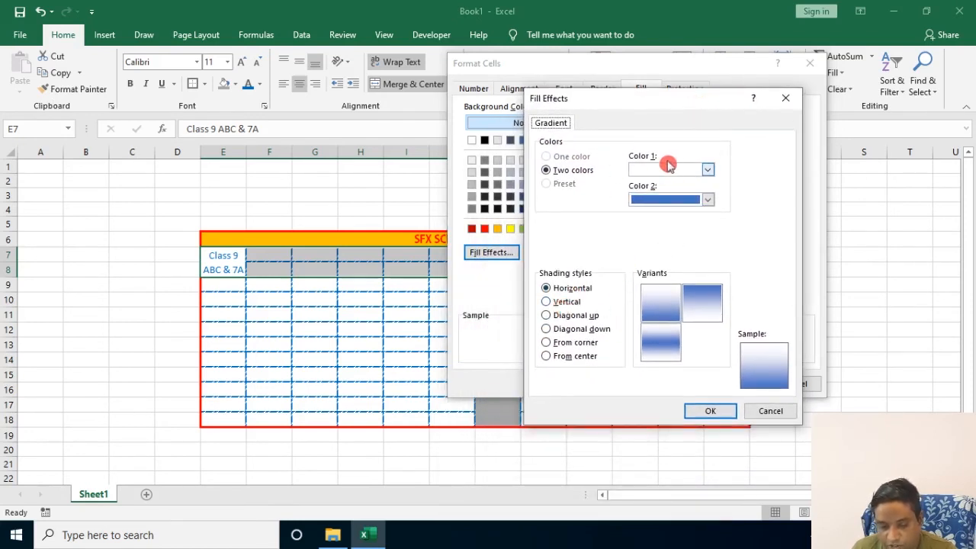
left_click(708, 170)
left_click(709, 170)
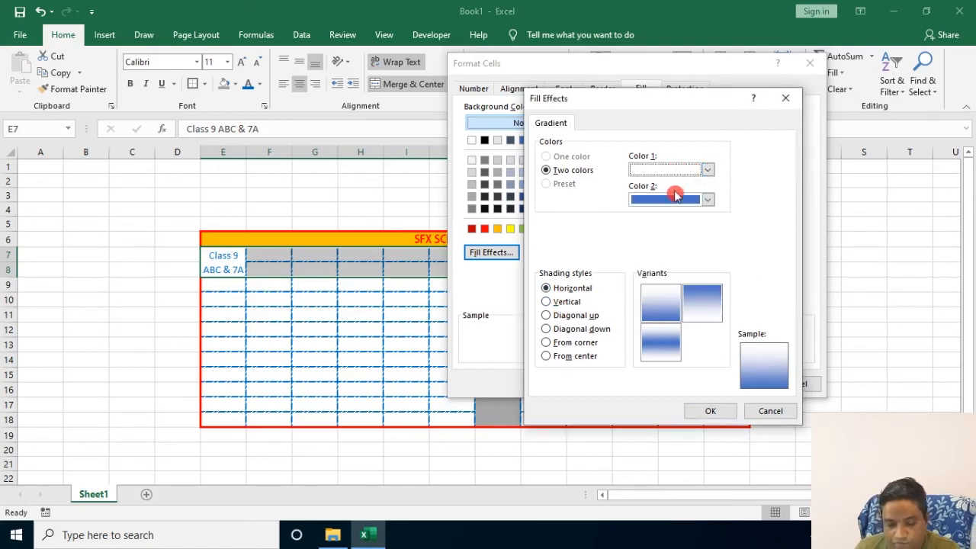
left_click(571, 301)
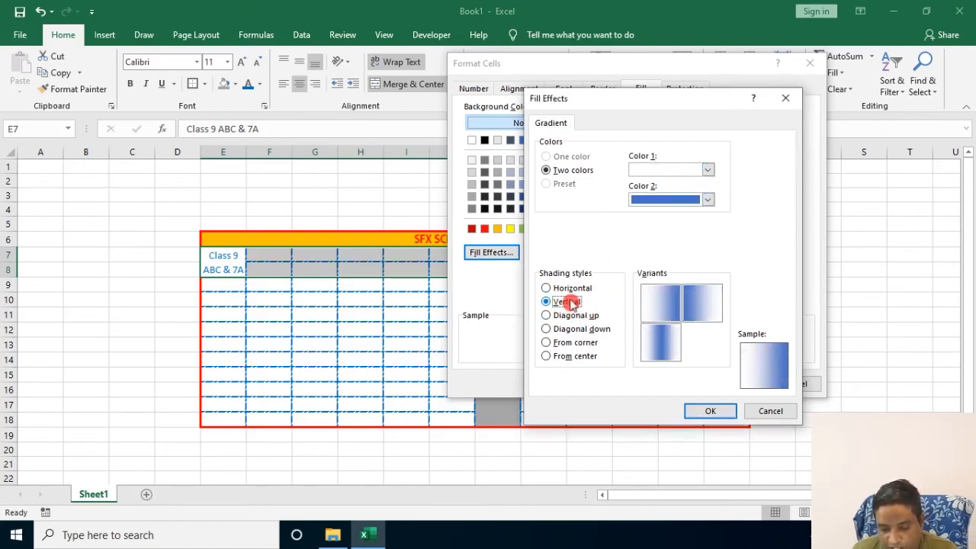
left_click(573, 316)
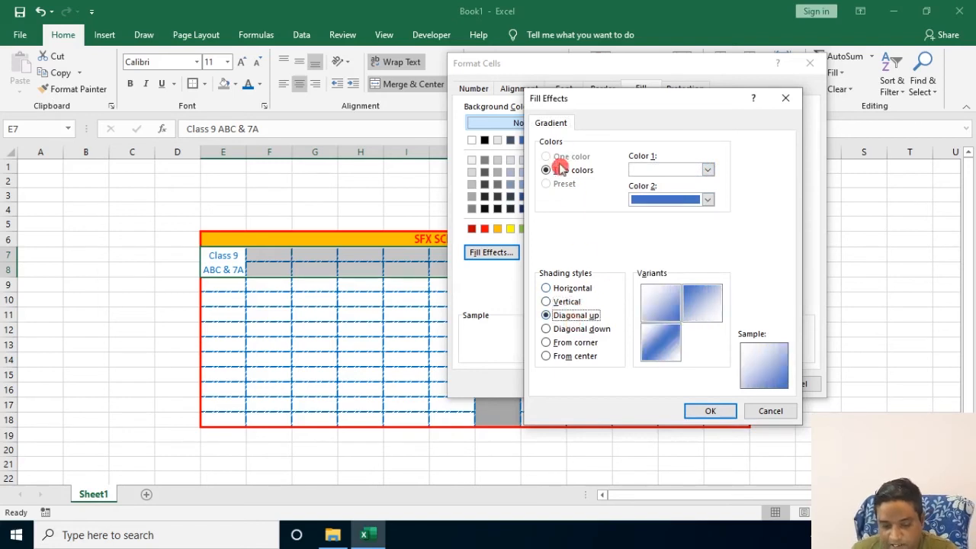
- Set the gradient colors to standard green and yellow and apply the fill to the header rows E7:P8
left_click(708, 169)
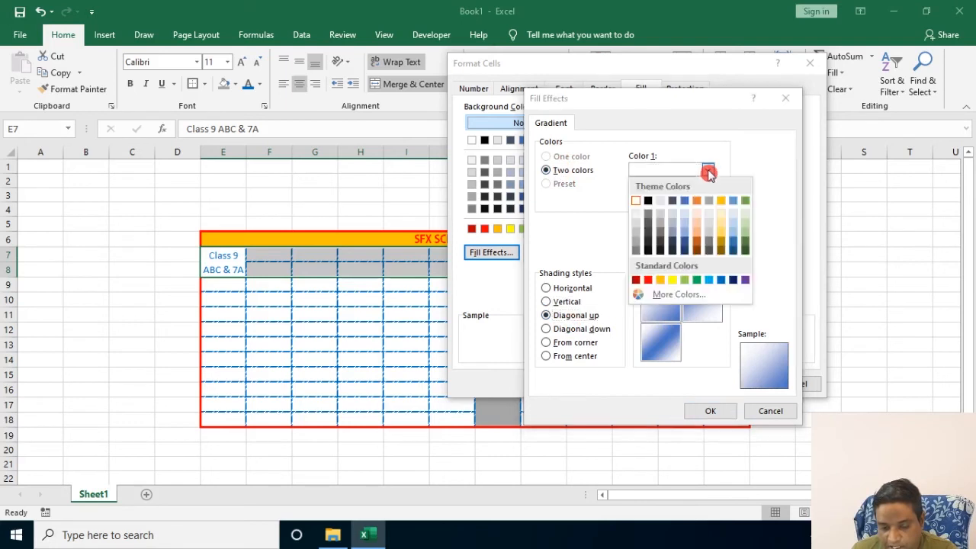
left_click(697, 281)
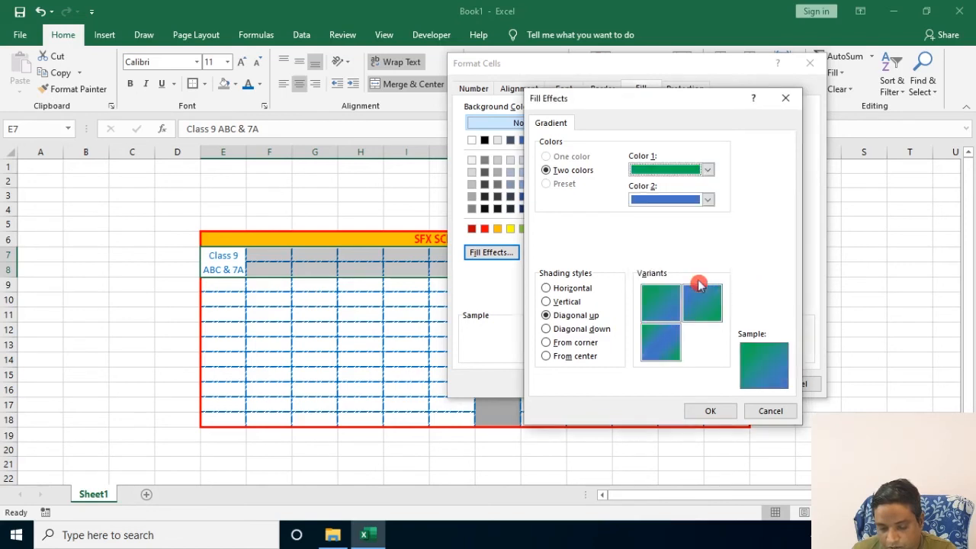
left_click(708, 200)
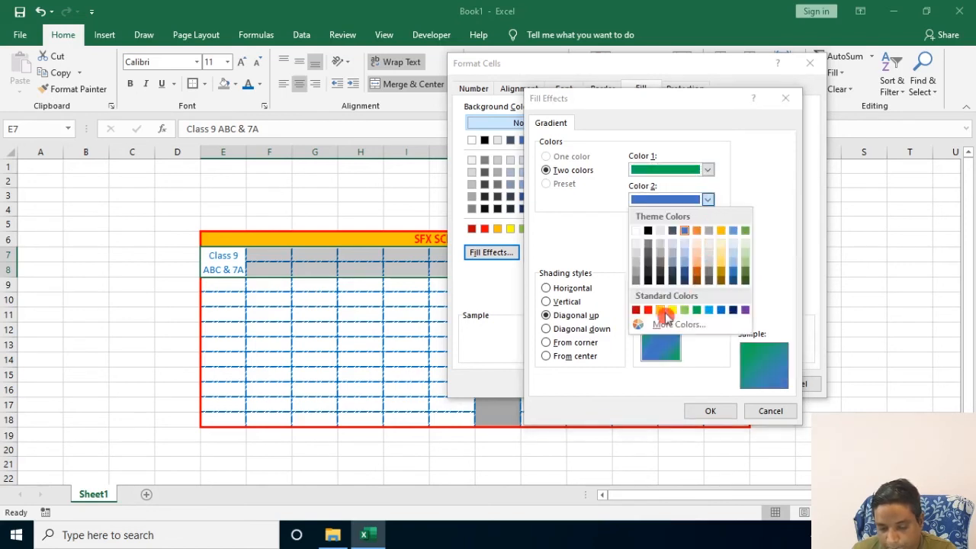
left_click(672, 310)
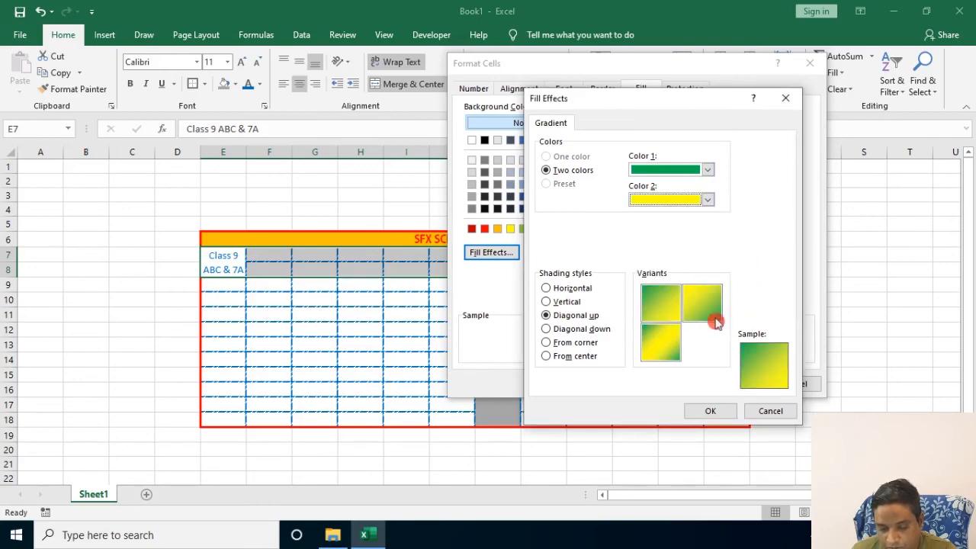
left_click(707, 410)
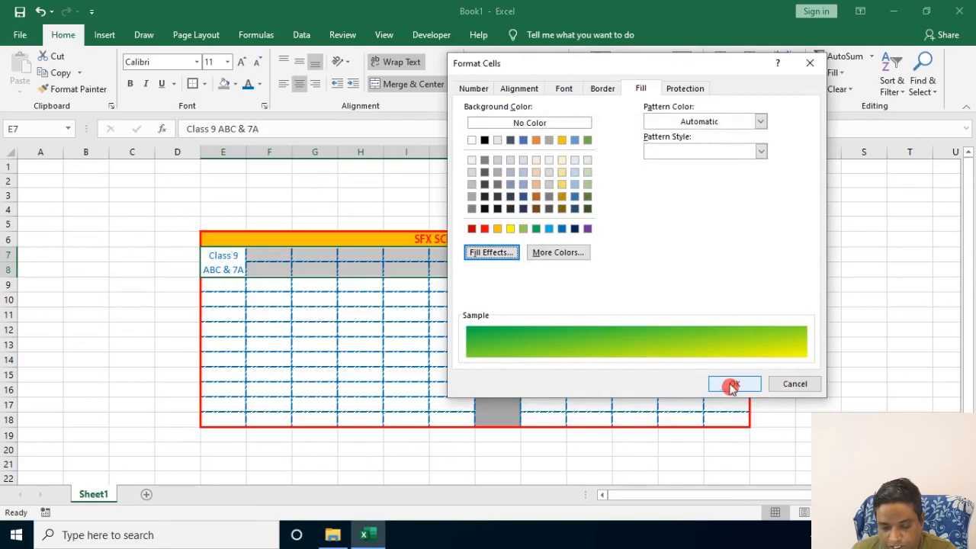
left_click(730, 385)
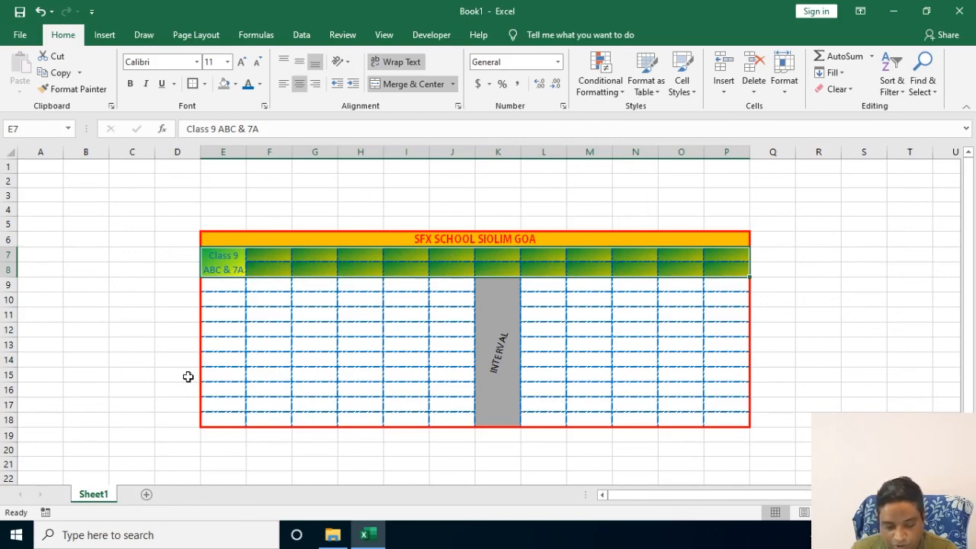
- Open Fill Effects for cells E14:J18 and choose a two-color gradient with Diagonal down shading
left_click_drag(216, 359, 450, 417)
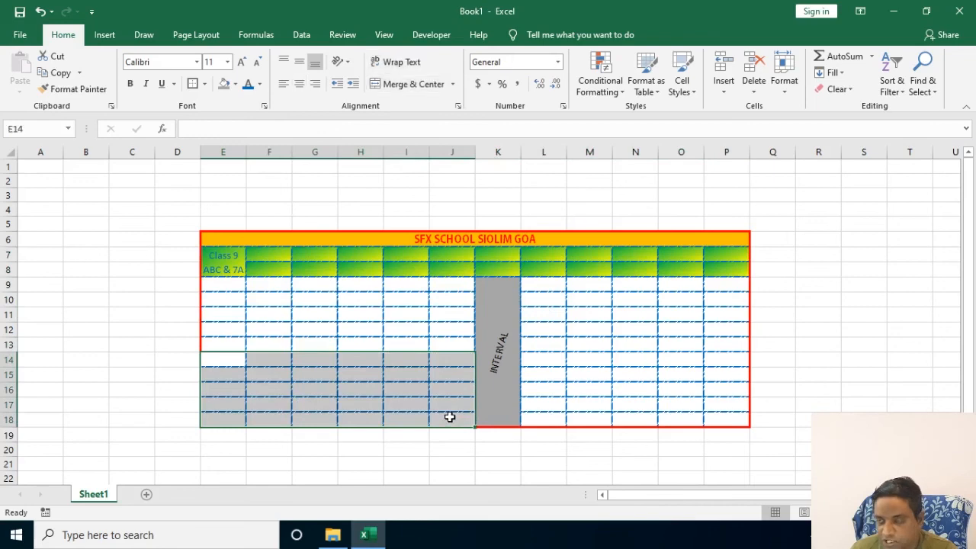
right_click(395, 380)
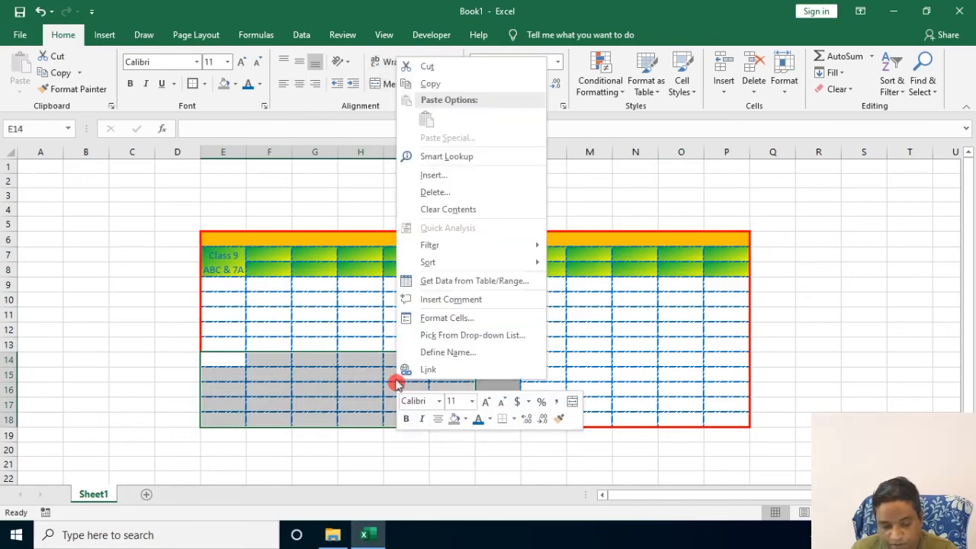
left_click(440, 319)
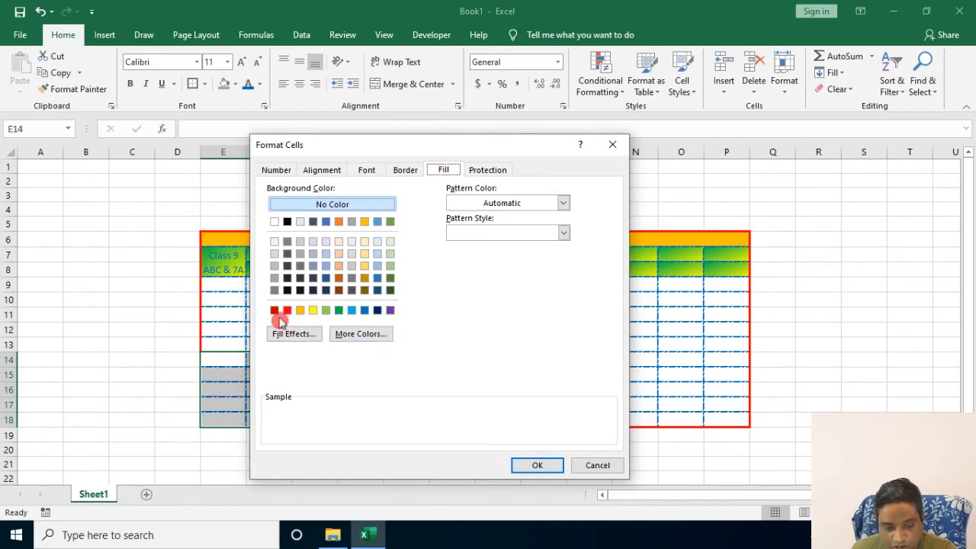
left_click(309, 333)
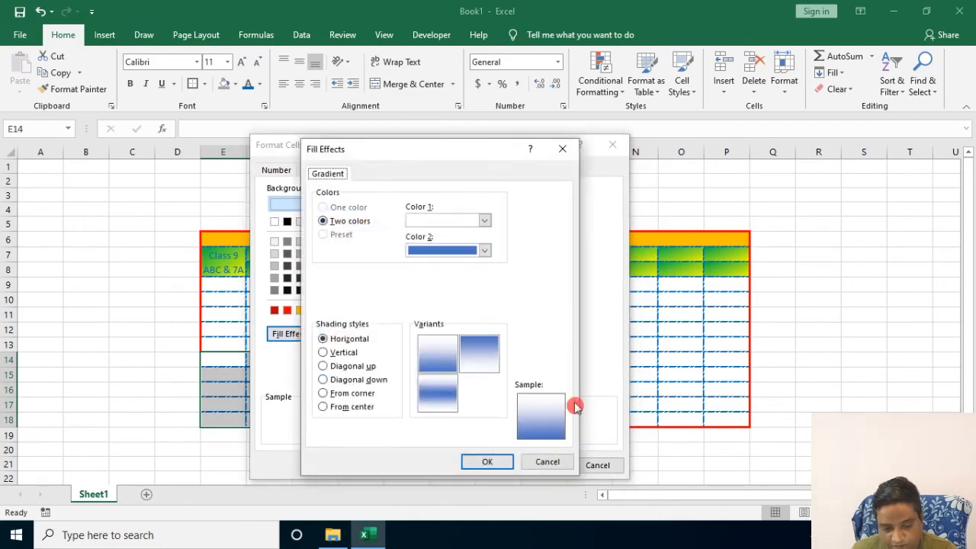
left_click(356, 380)
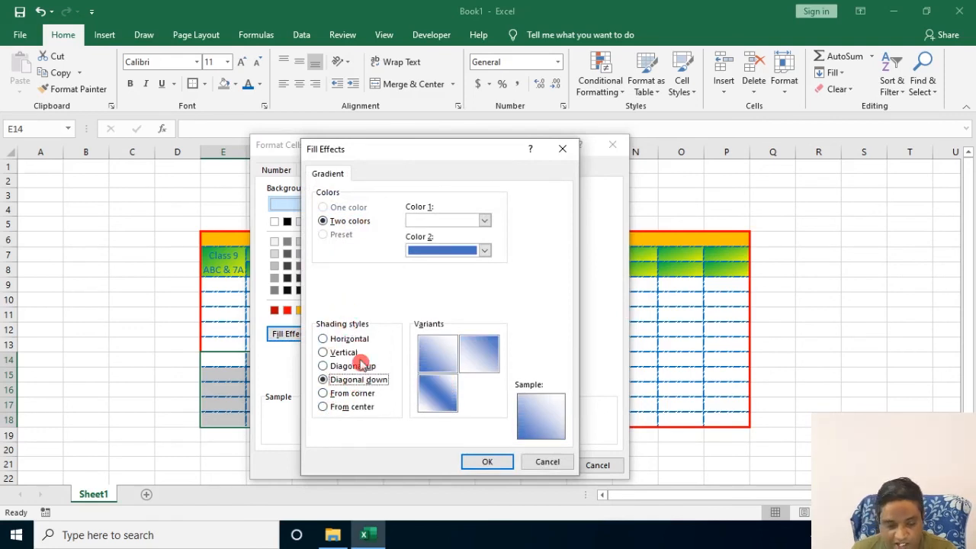
- Set the gradient colors to standard red and green, apply the fill to cells E14:J18, and deselect them
left_click(484, 222)
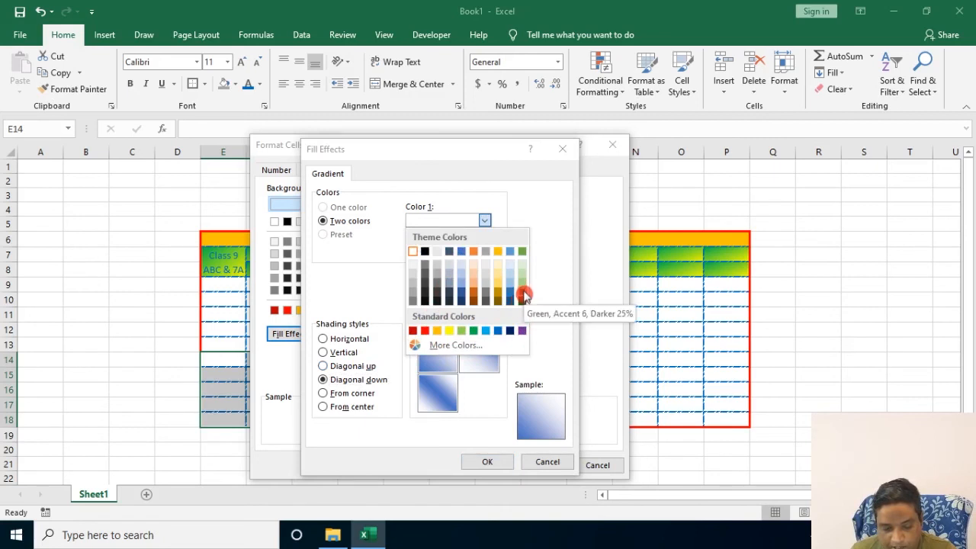
left_click(424, 330)
left_click(485, 251)
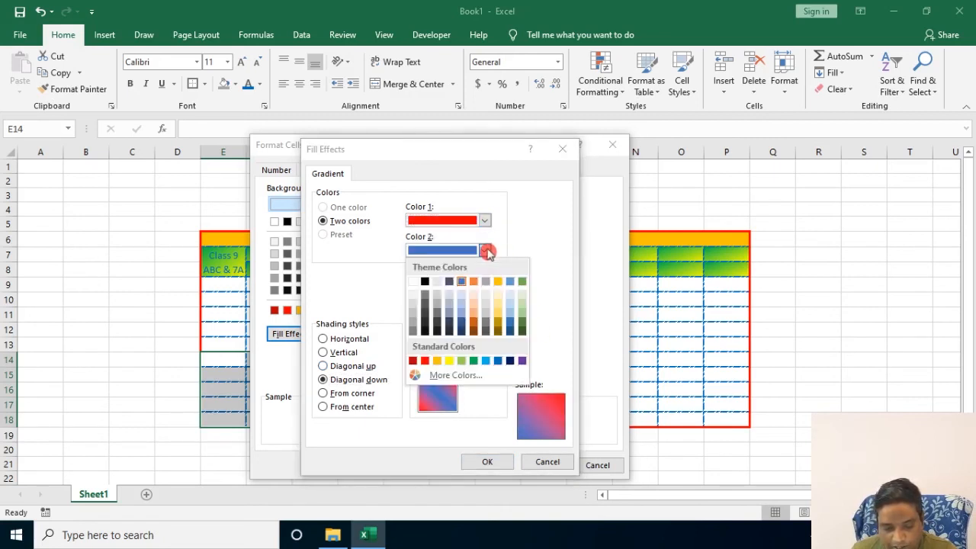
left_click(473, 362)
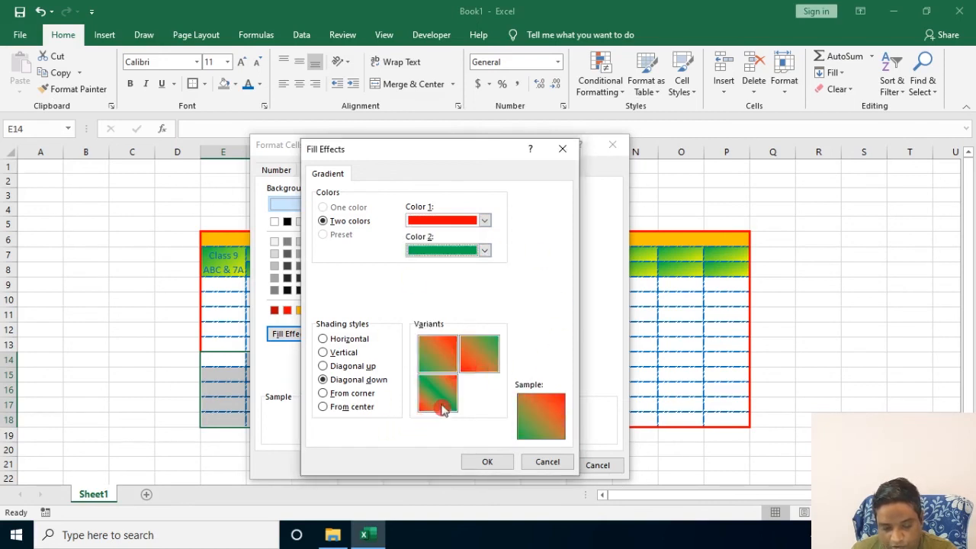
left_click(487, 461)
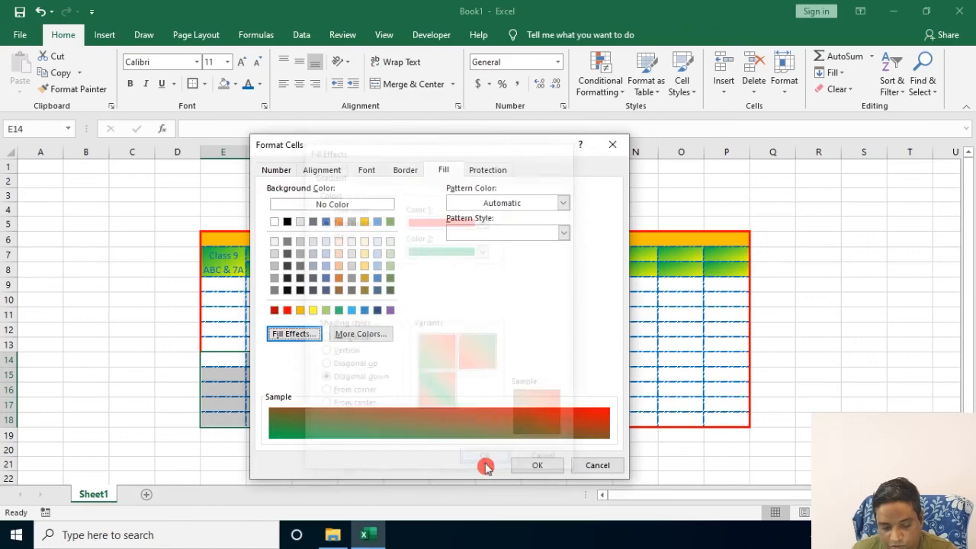
left_click(551, 463)
left_click(834, 361)
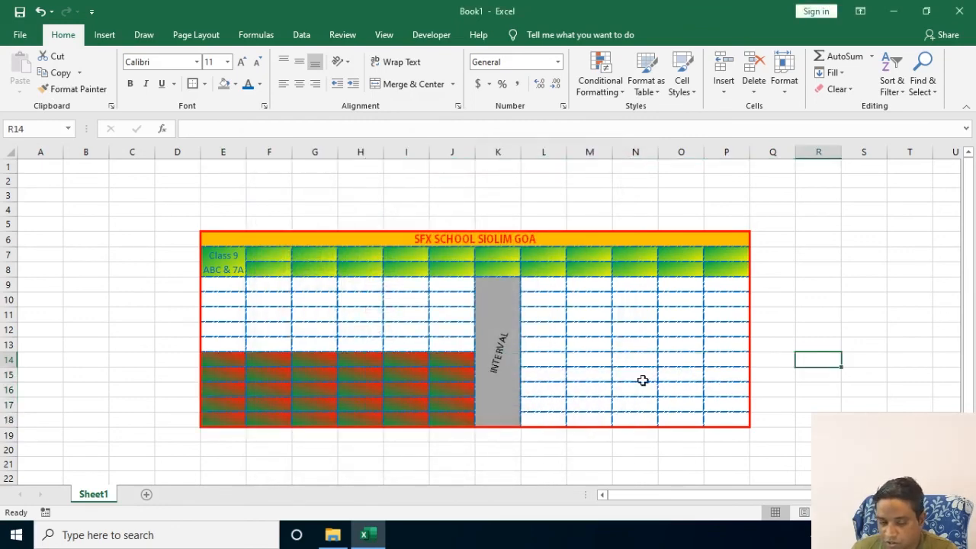
- Enter SFX in header cell M7 and move the selection outside the timetable
left_click(578, 256)
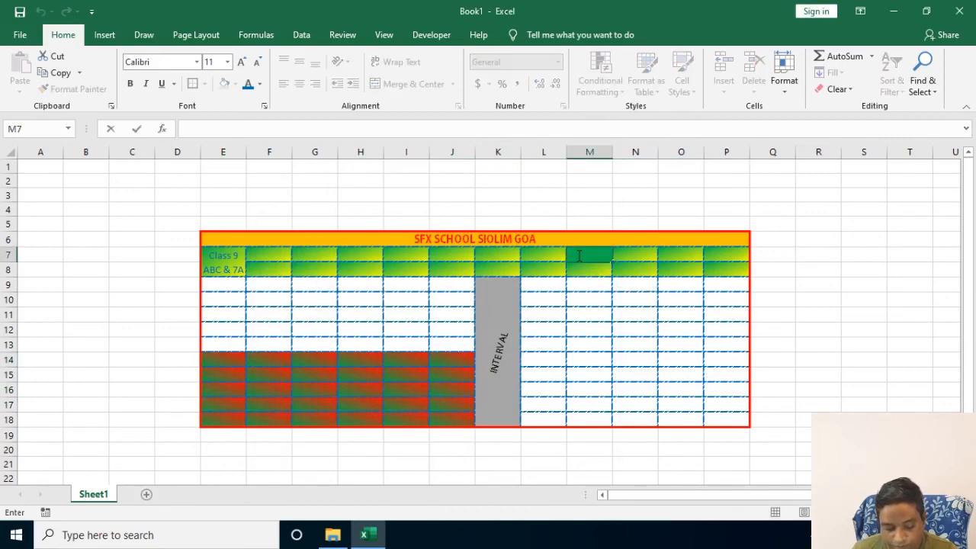
left_click(789, 274)
left_click(863, 315)
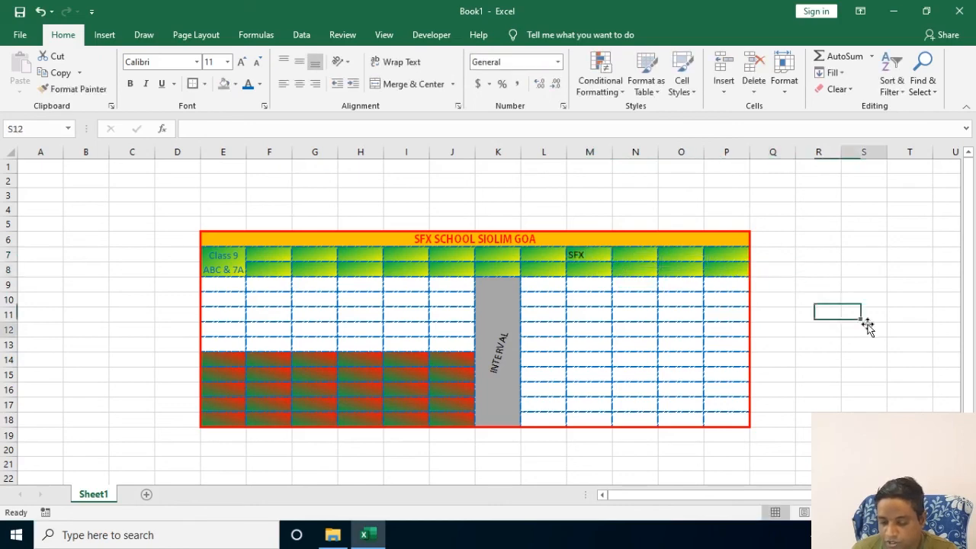
left_click(867, 328)
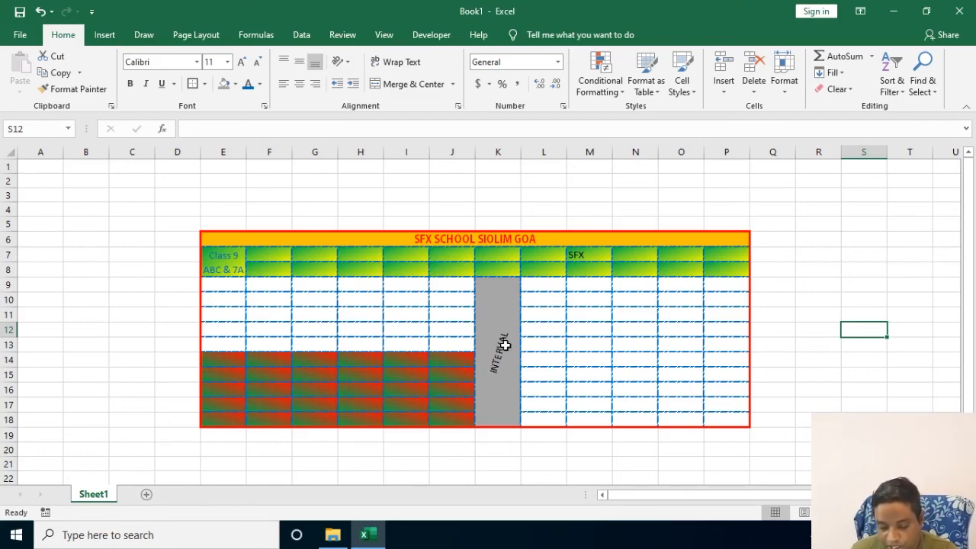
left_click(220, 267)
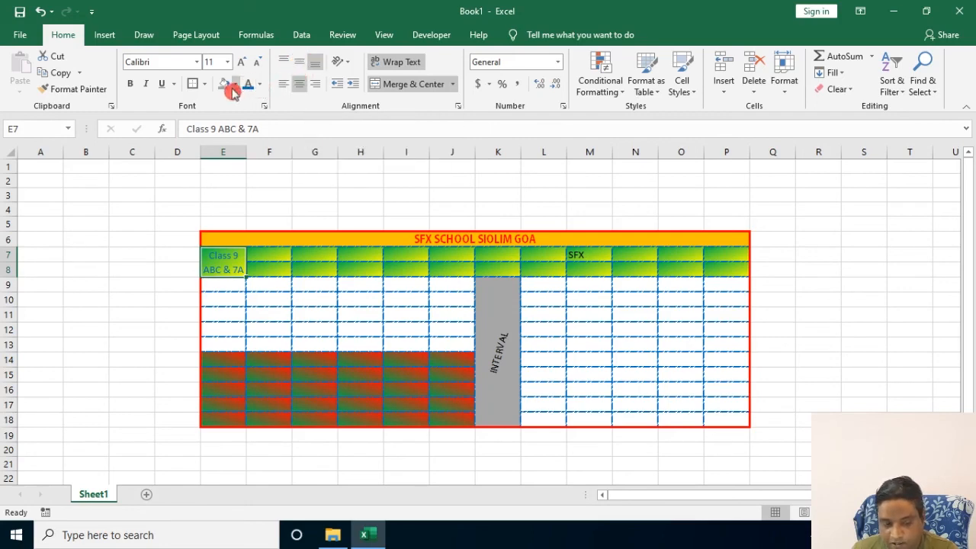
left_click(205, 83)
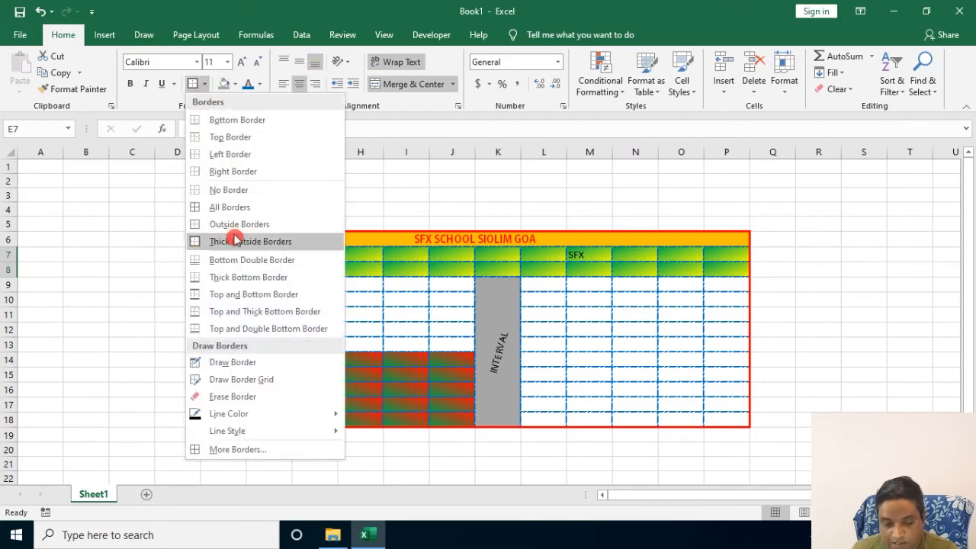
left_click(799, 285)
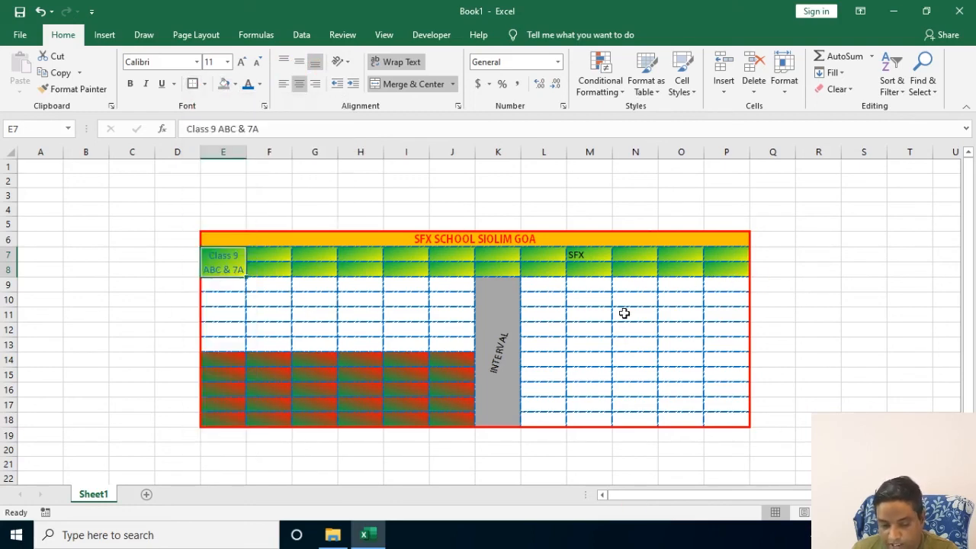